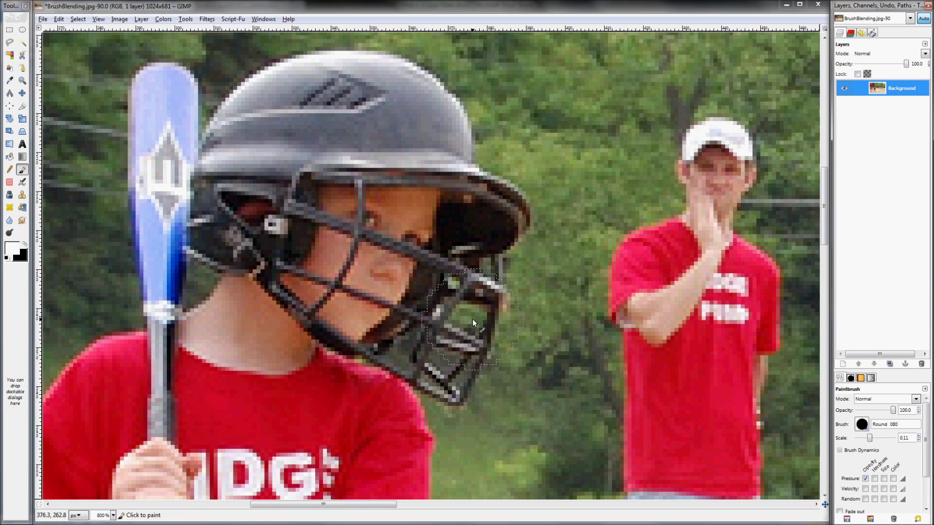
Examine the helmet's face guard and its edges against the green background at different magnifications.
{"action": "scroll", "coordinate": [472, 319], "scroll_direction": "up", "scroll_amount": 1}
{"action": "scroll", "coordinate": [465, 333], "scroll_direction": "up", "scroll_amount": 1}
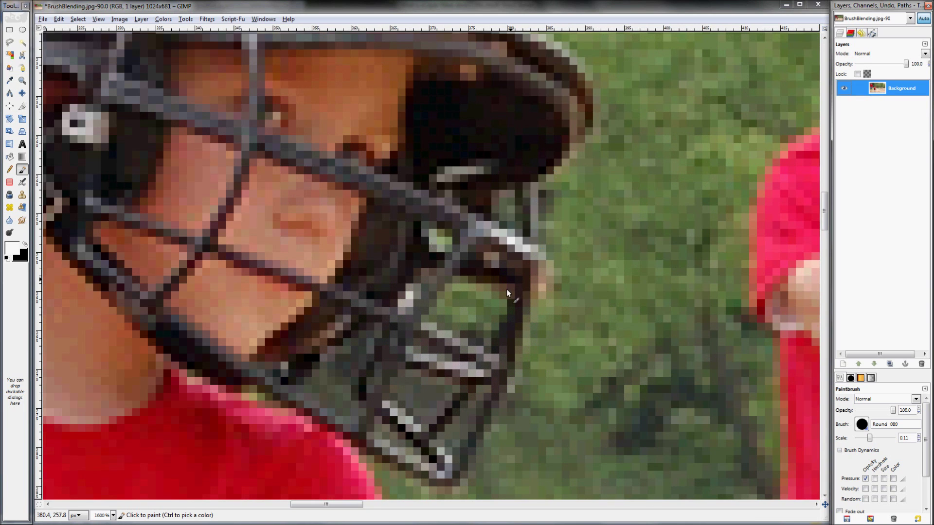
{"action": "scroll", "coordinate": [448, 320], "scroll_direction": "down", "scroll_amount": 2}
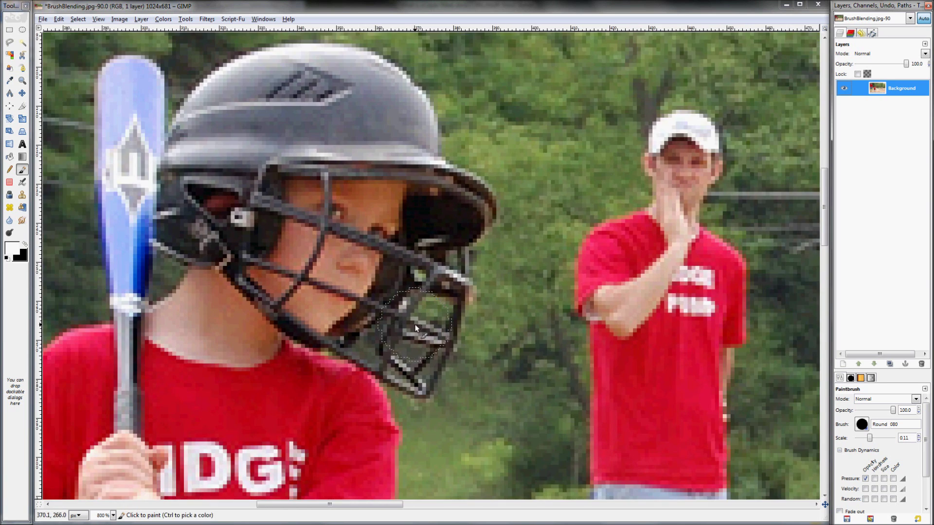
{"action": "scroll", "coordinate": [414, 328], "scroll_direction": "up", "scroll_amount": 4}
{"action": "key", "text": "grave"}
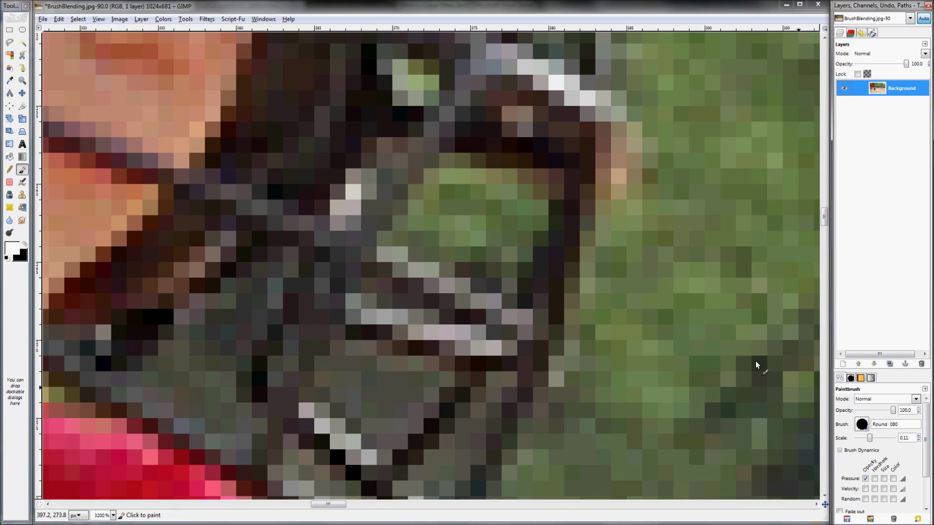
{"action": "scroll", "coordinate": [661, 334], "scroll_direction": "down", "scroll_amount": 1}
{"action": "scroll", "coordinate": [510, 194], "scroll_direction": "up", "scroll_amount": 4}
{"action": "key", "text": "grave"}
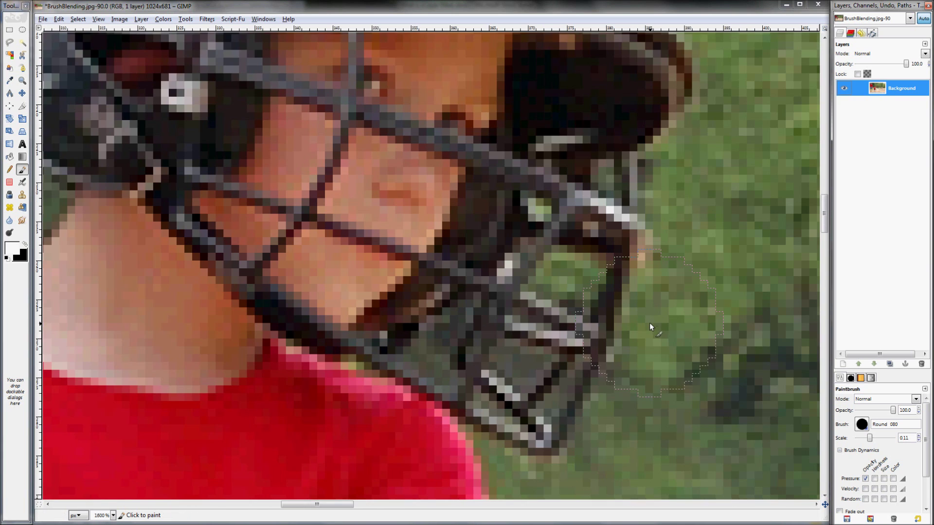
{"action": "scroll", "coordinate": [536, 273], "scroll_direction": "down", "scroll_amount": 1}
{"action": "key", "text": "grave"}
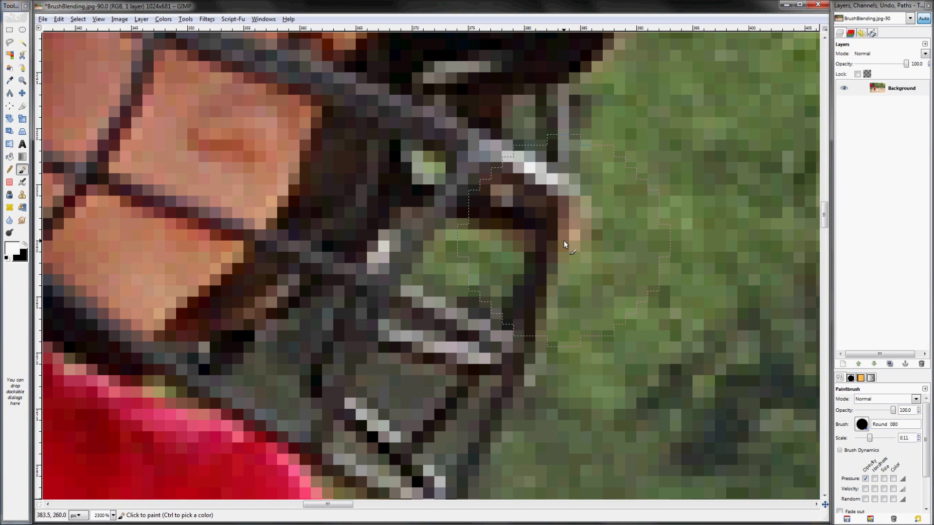
{"action": "key", "text": "grave"}
{"action": "scroll", "coordinate": [549, 343], "scroll_direction": "down", "scroll_amount": 2}
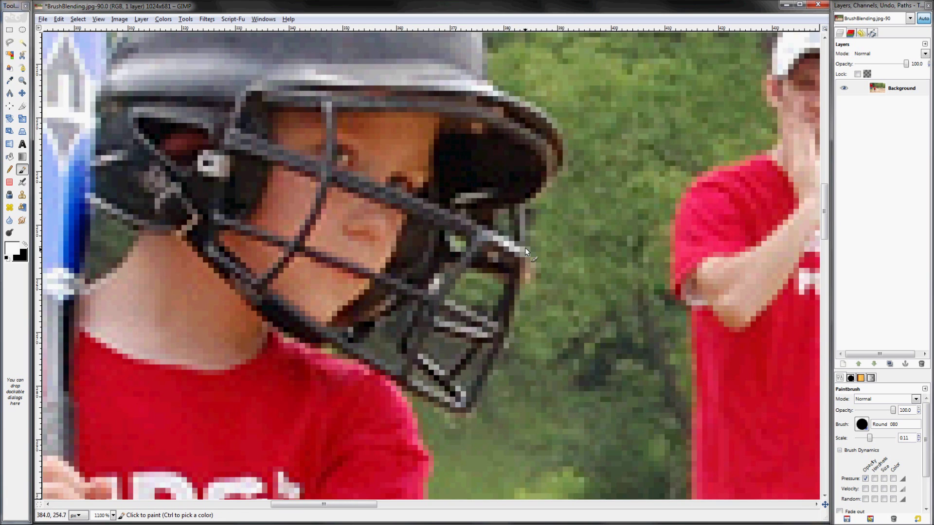
{"action": "scroll", "coordinate": [531, 270], "scroll_direction": "down", "scroll_amount": 3}
{"action": "scroll", "coordinate": [565, 302], "scroll_direction": "up", "scroll_amount": 6}
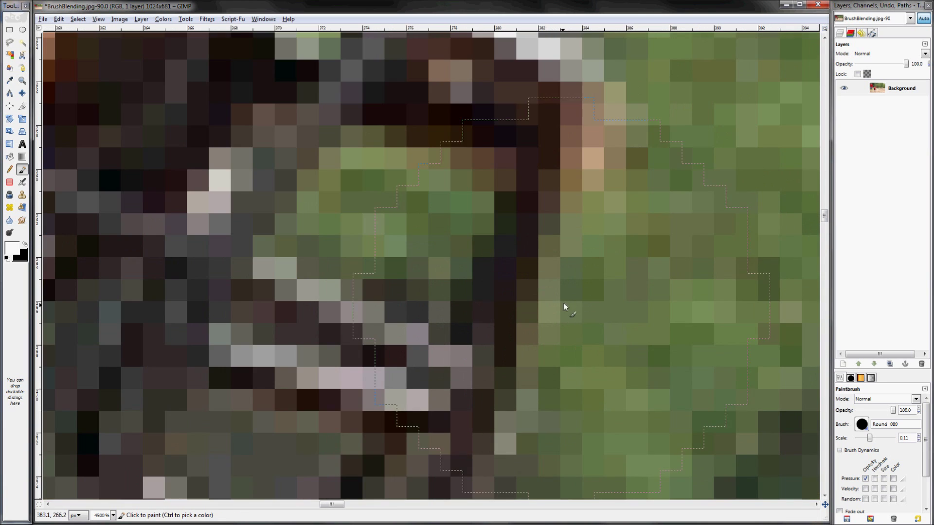
{"action": "scroll", "coordinate": [380, 233], "scroll_direction": "down", "scroll_amount": 4}
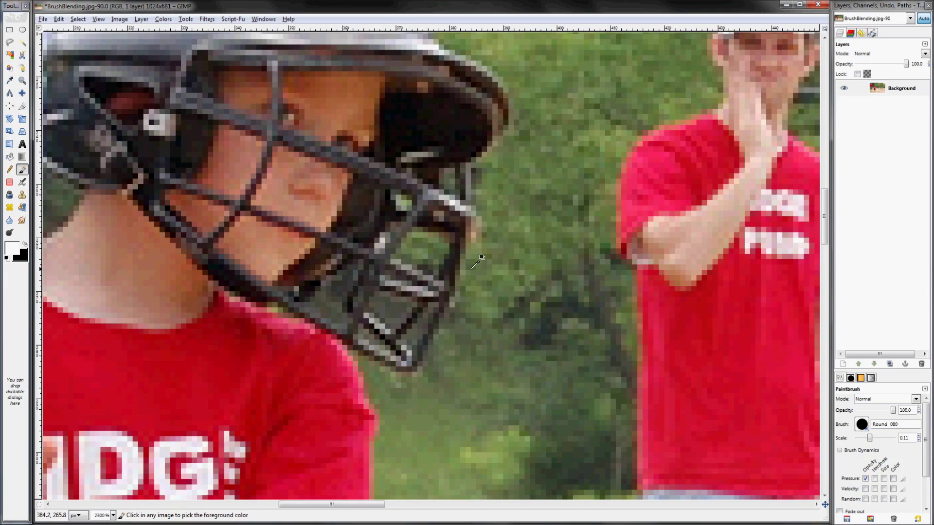
{"action": "left_click_drag", "start_coordinate": [409, 309], "coordinate": [430, 356]}
{"action": "scroll", "coordinate": [430, 356], "scroll_direction": "down", "scroll_amount": 3}
{"action": "scroll", "coordinate": [524, 346], "scroll_direction": "up", "scroll_amount": 3}
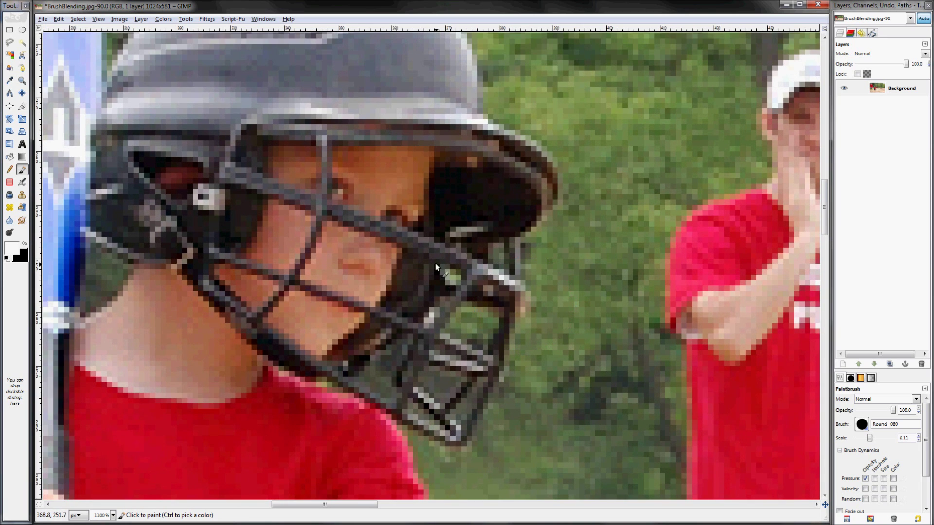
{"action": "scroll", "coordinate": [647, 253], "scroll_direction": "down", "scroll_amount": 3}
{"action": "scroll", "coordinate": [564, 147], "scroll_direction": "up", "scroll_amount": 3}
{"action": "scroll", "coordinate": [560, 147], "scroll_direction": "down", "scroll_amount": 3}
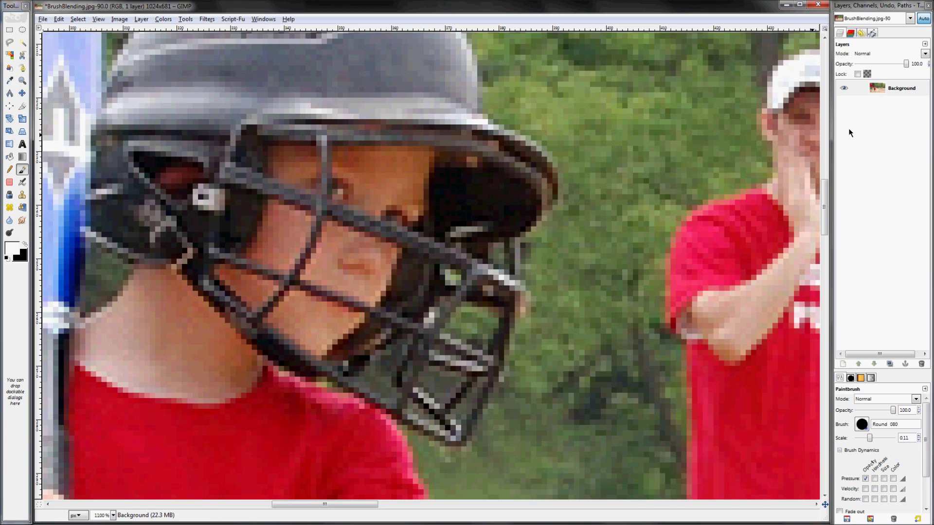
{"action": "scroll", "coordinate": [609, 122], "scroll_direction": "up", "scroll_amount": 3}
{"action": "scroll", "coordinate": [609, 121], "scroll_direction": "down", "scroll_amount": 3}
Add a white (full opacity) layer mask to the Background layer.
{"action": "left_click", "coordinate": [885, 92]}
{"action": "key", "text": "grave"}
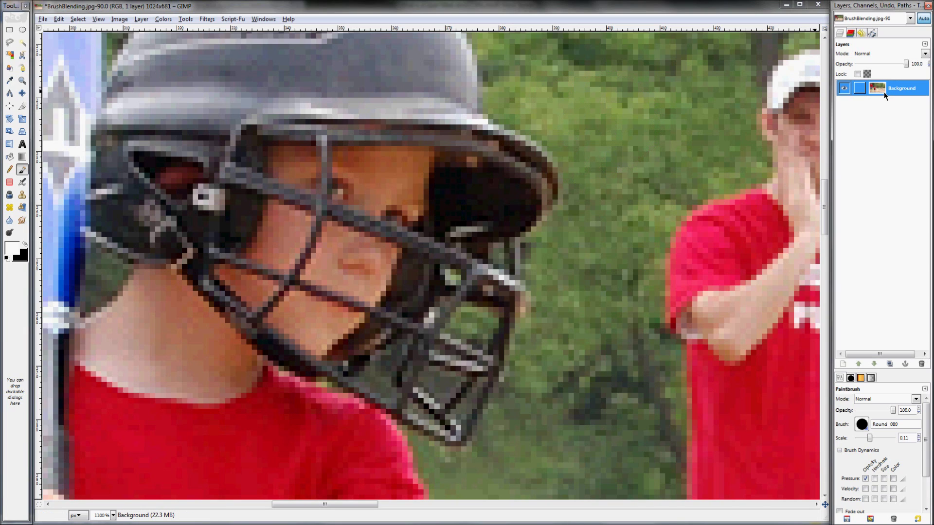
{"action": "right_click", "coordinate": [884, 92]}
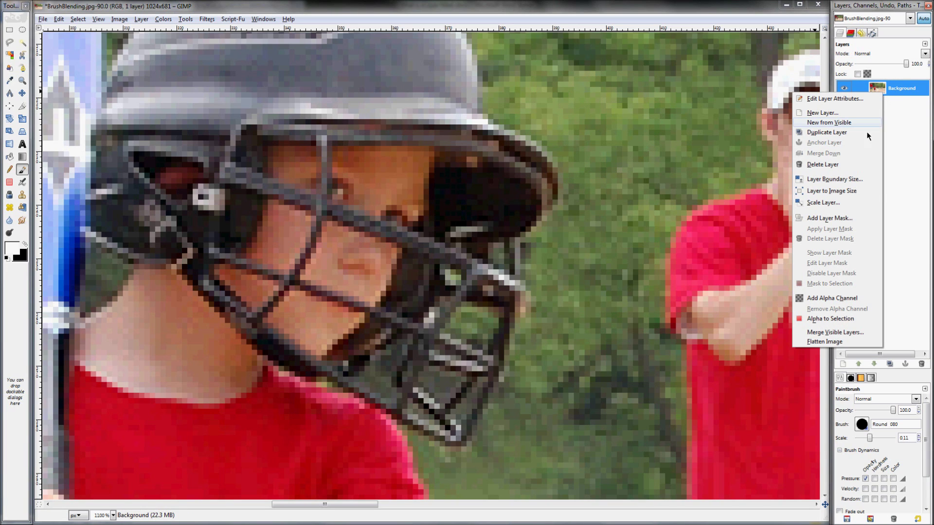
{"action": "left_click", "coordinate": [836, 221]}
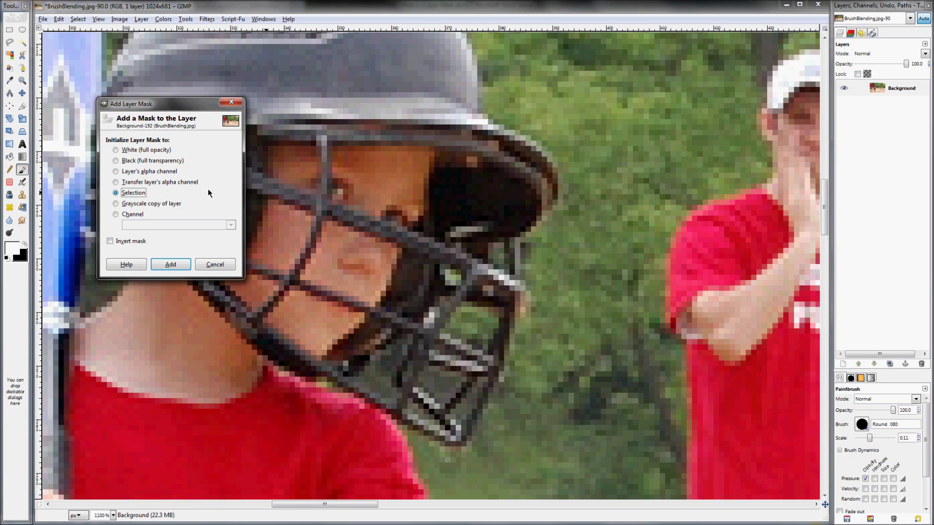
{"action": "left_click", "coordinate": [140, 151]}
{"action": "left_click", "coordinate": [170, 265]}
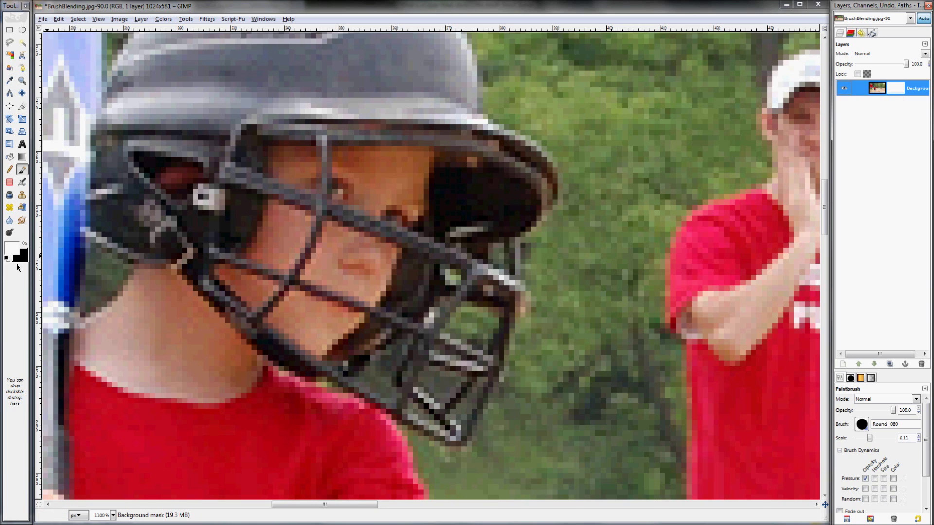
Make black the foreground colour and choose the round middle soft brush for the Paintbrush tool.
{"action": "left_click", "coordinate": [25, 244]}
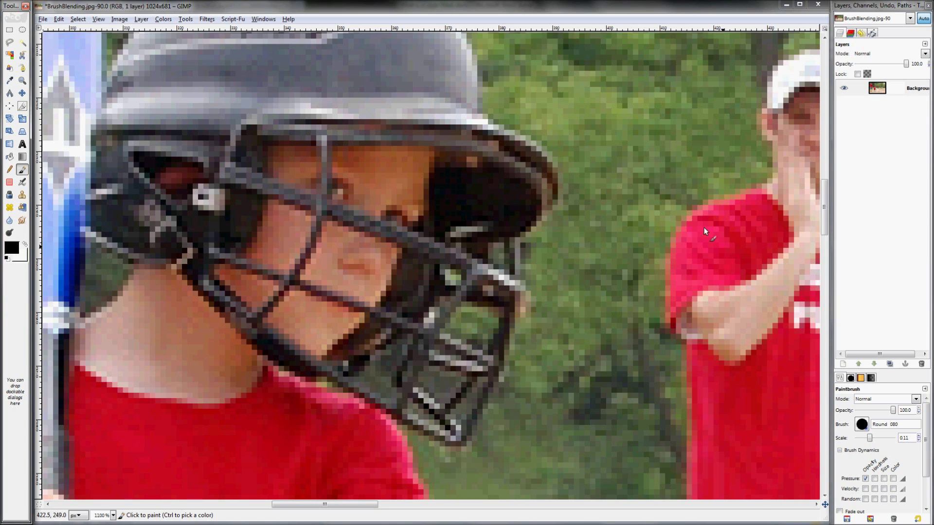
{"action": "left_click", "coordinate": [861, 424]}
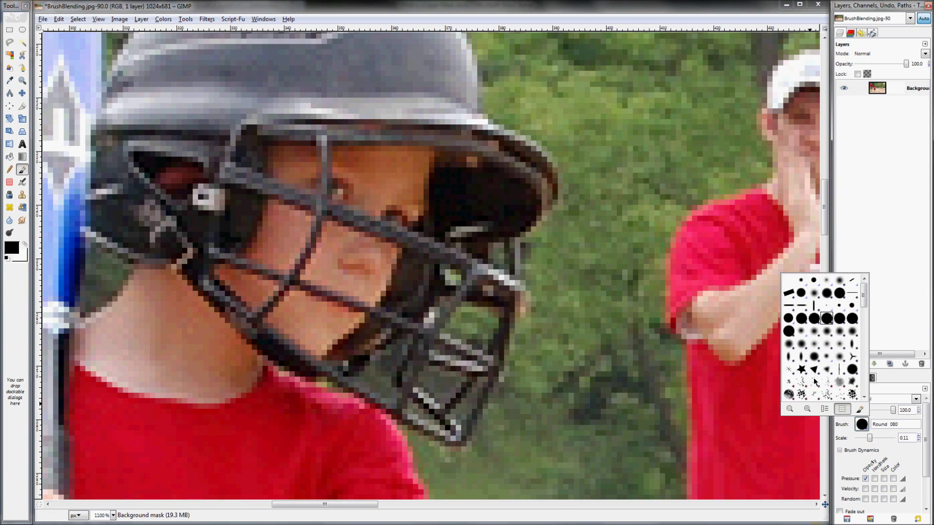
{"action": "double_click", "coordinate": [818, 335]}
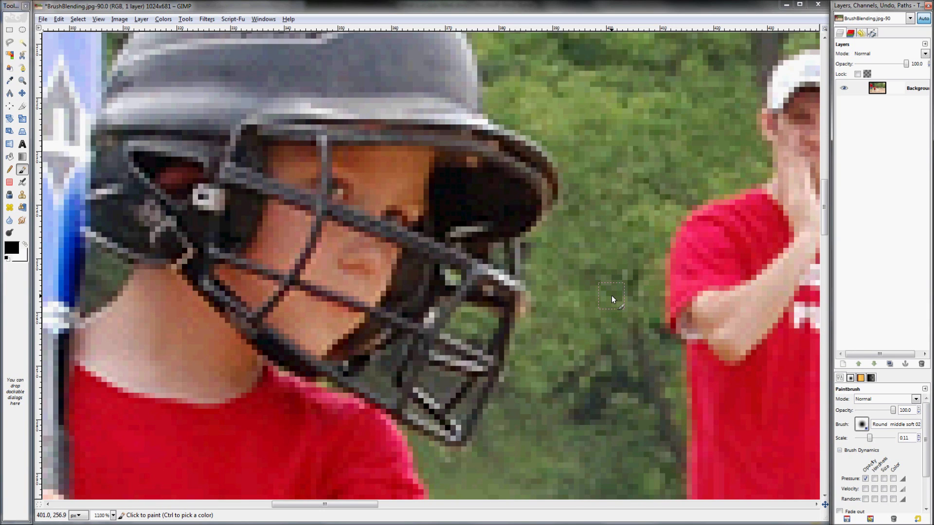
Enlarge the soft brush to a scale of 0.41 for masking around the helmet.
{"action": "key", "text": "bracketright"}
{"action": "key", "text": "bracketright"}
{"action": "key", "text": "bracketleft"}
{"action": "key", "text": "bracketleft"}
{"action": "key", "text": "bracketleft"}
{"action": "key", "text": "bracketright"}
{"action": "key", "text": "bracketright"}
{"action": "key", "text": "bracketright"}
{"action": "key", "text": "bracketright"}
{"action": "key", "text": "bracketright"}
{"action": "key", "text": "bracketright"}
{"action": "key", "text": "bracketright"}
{"action": "key", "text": "bracketright"}
{"action": "key", "text": "bracketright"}
{"action": "key", "text": "bracketright"}
{"action": "key", "text": "bracketright"}
{"action": "key", "text": "bracketright"}
{"action": "key", "text": "bracketright"}
{"action": "key", "text": "bracketright"}
{"action": "key", "text": "bracketright"}
{"action": "key", "text": "bracketright"}
{"action": "key", "text": "bracketright"}
{"action": "key", "text": "bracketright"}
{"action": "key", "text": "bracketright"}
{"action": "key", "text": "bracketright"}
{"action": "key", "text": "bracketleft"}
{"action": "key", "text": "bracketleft"}
{"action": "key", "text": "bracketleft"}
{"action": "key", "text": "bracketleft"}
{"action": "key", "text": "bracketleft"}
{"action": "key", "text": "bracketleft"}
{"action": "key", "text": "bracketleft"}
{"action": "key", "text": "bracketleft"}
{"action": "key", "text": "bracketleft"}
{"action": "key", "text": "bracketleft"}
{"action": "key", "text": "bracketright"}
{"action": "key", "text": "bracketright"}
{"action": "key", "text": "bracketright"}
{"action": "key", "text": "bracketright"}
{"action": "key", "text": "bracketright"}
{"action": "key", "text": "bracketright"}
{"action": "key", "text": "bracketright"}
{"action": "key", "text": "bracketright"}
{"action": "key", "text": "bracketright"}
{"action": "key", "text": "bracketright"}
{"action": "key", "text": "bracketright"}
{"action": "key", "text": "bracketright"}
{"action": "key", "text": "bracketright"}
{"action": "key", "text": "bracketright"}
{"action": "key", "text": "bracketright"}
{"action": "key", "text": "bracketright"}
{"action": "key", "text": "bracketright"}
{"action": "key", "text": "bracketright"}
{"action": "key", "text": "bracketright"}
{"action": "key", "text": "bracketright"}
{"action": "key", "text": "bracketleft"}
{"action": "key", "text": "bracketleft"}
{"action": "key", "text": "bracketleft"}
{"action": "key", "text": "bracketleft"}
{"action": "key", "text": "bracketleft"}
{"action": "key", "text": "bracketleft"}
{"action": "key", "text": "bracketleft"}
{"action": "key", "text": "bracketleft"}
{"action": "key", "text": "bracketleft"}
{"action": "key", "text": "bracketleft"}
{"action": "scroll", "coordinate": [535, 275], "scroll_direction": "down", "scroll_amount": 6}
{"action": "scroll", "coordinate": [541, 264], "scroll_direction": "up", "scroll_amount": 8}
{"action": "scroll", "coordinate": [537, 259], "scroll_direction": "down", "scroll_amount": 2}
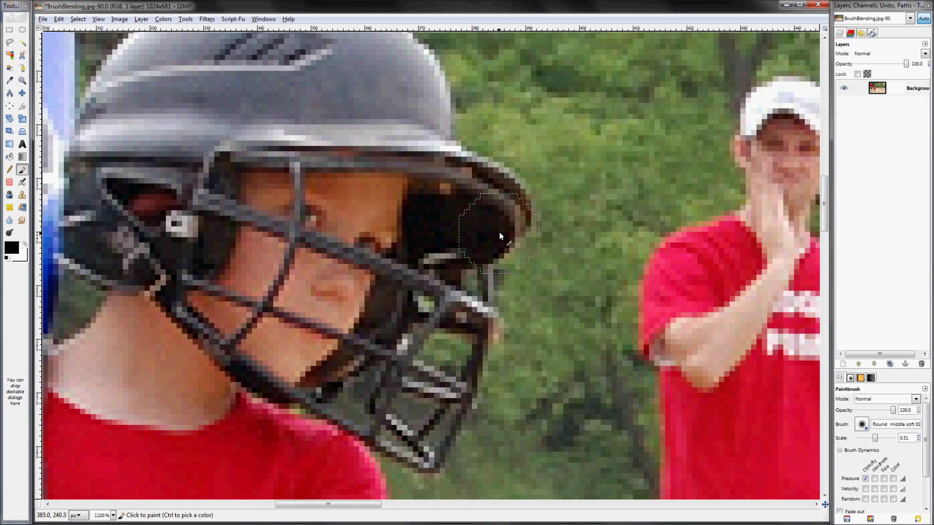
{"action": "key", "text": "bracketright"}
{"action": "key", "text": "bracketright"}
{"action": "key", "text": "bracketright"}
{"action": "key", "text": "bracketright"}
{"action": "key", "text": "bracketright"}
{"action": "key", "text": "bracketright"}
{"action": "key", "text": "bracketright"}
{"action": "key", "text": "bracketright"}
{"action": "key", "text": "bracketright"}
{"action": "key", "text": "bracketright"}
{"action": "scroll", "coordinate": [494, 214], "scroll_direction": "up", "scroll_amount": 3}
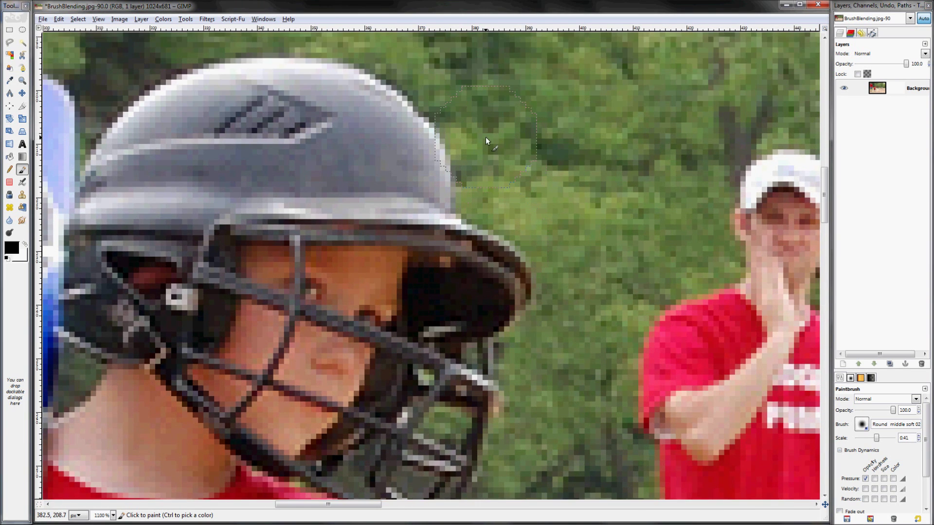
Paint black on the mask to hide the background beside the helmet's front and around its brim.
{"action": "left_click", "coordinate": [468, 101]}
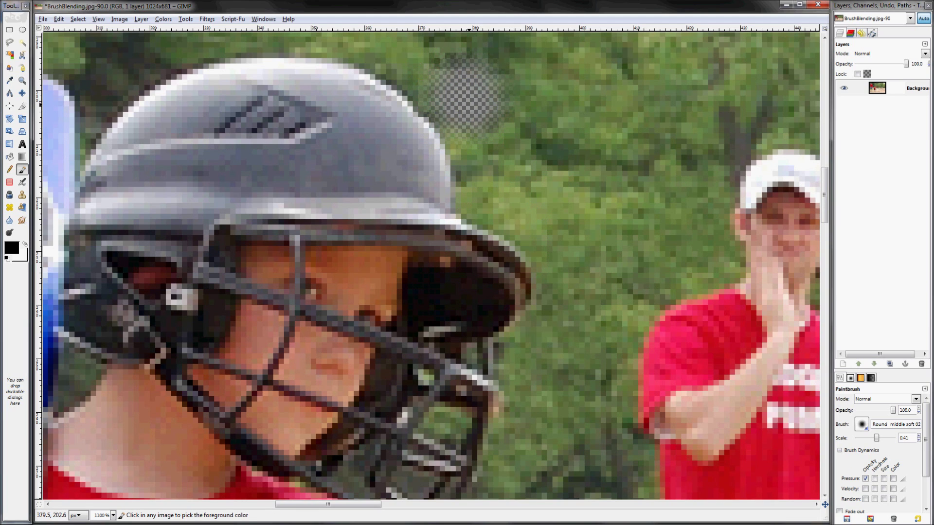
{"action": "mouse_move", "coordinate": [482, 124]}
{"action": "left_mouse_down"}
{"action": "mouse_move", "coordinate": [473, 104]}
{"action": "mouse_move", "coordinate": [493, 197]}
{"action": "mouse_move", "coordinate": [492, 188]}
{"action": "mouse_move", "coordinate": [493, 198]}
{"action": "mouse_move", "coordinate": [552, 217]}
{"action": "mouse_move", "coordinate": [527, 199]}
{"action": "mouse_move", "coordinate": [562, 235]}
{"action": "mouse_move", "coordinate": [553, 212]}
{"action": "mouse_move", "coordinate": [570, 239]}
{"action": "left_mouse_up"}
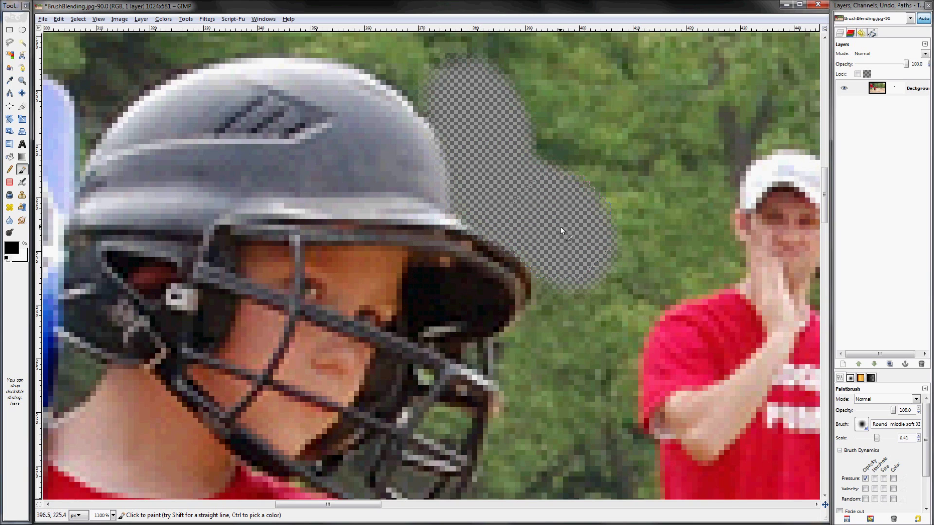
{"action": "left_click", "coordinate": [568, 305]}
{"action": "left_click_drag", "start_coordinate": [568, 308], "coordinate": [544, 319]}
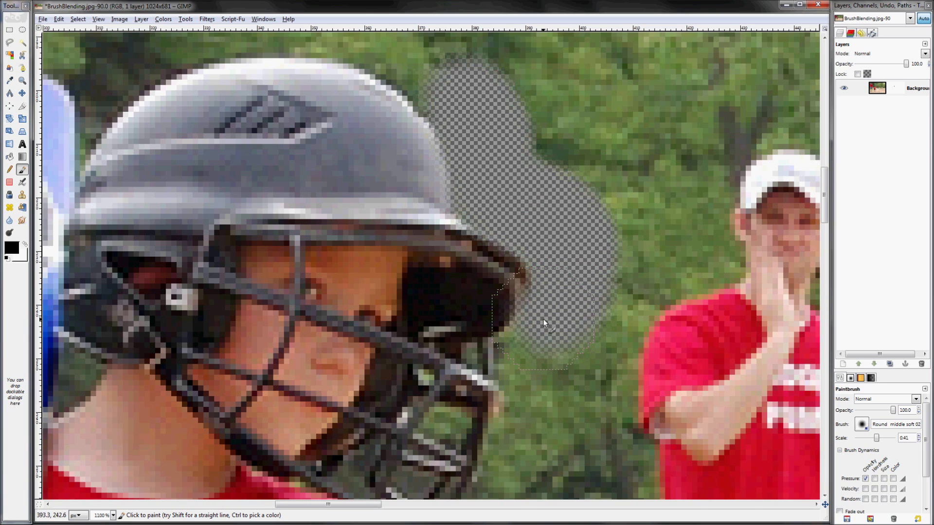
Switch to white and paint the erased edge of the helmet's brim back into the mask.
{"action": "key", "text": "x"}
{"action": "key", "text": "ctrl+z"}
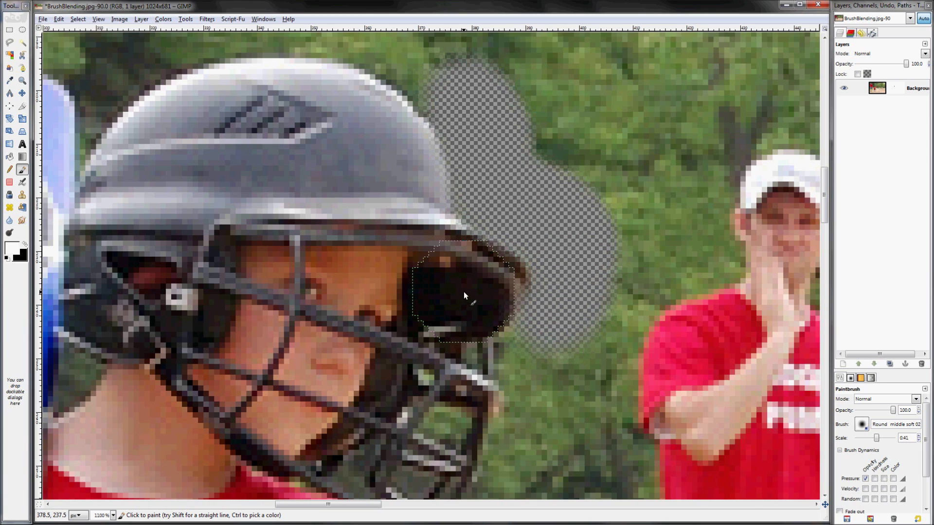
{"action": "key", "text": "x"}
{"action": "key", "text": "x"}
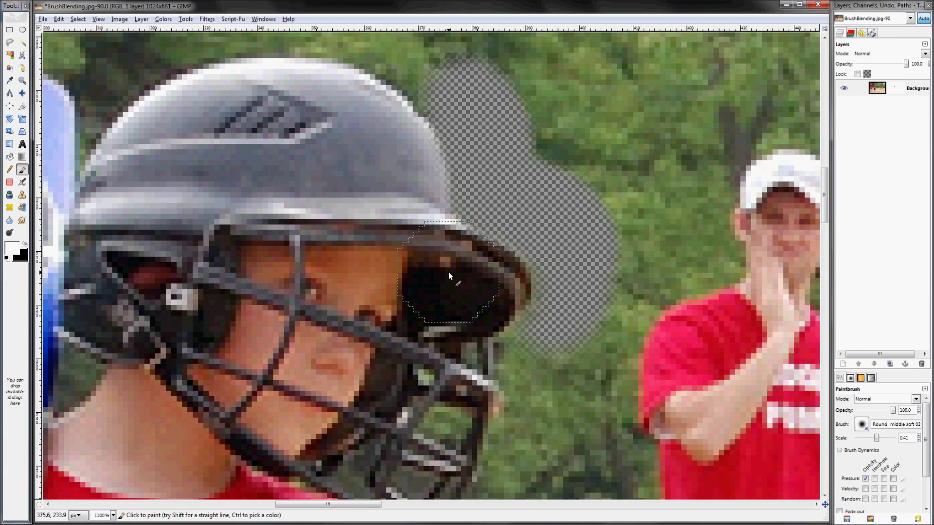
Switch back to black and hide more of the background in front of and below the helmet's brim.
{"action": "key", "text": "x"}
{"action": "mouse_move", "coordinate": [574, 324]}
{"action": "left_mouse_down"}
{"action": "mouse_move", "coordinate": [543, 359]}
{"action": "mouse_move", "coordinate": [572, 298]}
{"action": "mouse_move", "coordinate": [573, 326]}
{"action": "mouse_move", "coordinate": [580, 288]}
{"action": "left_mouse_up"}
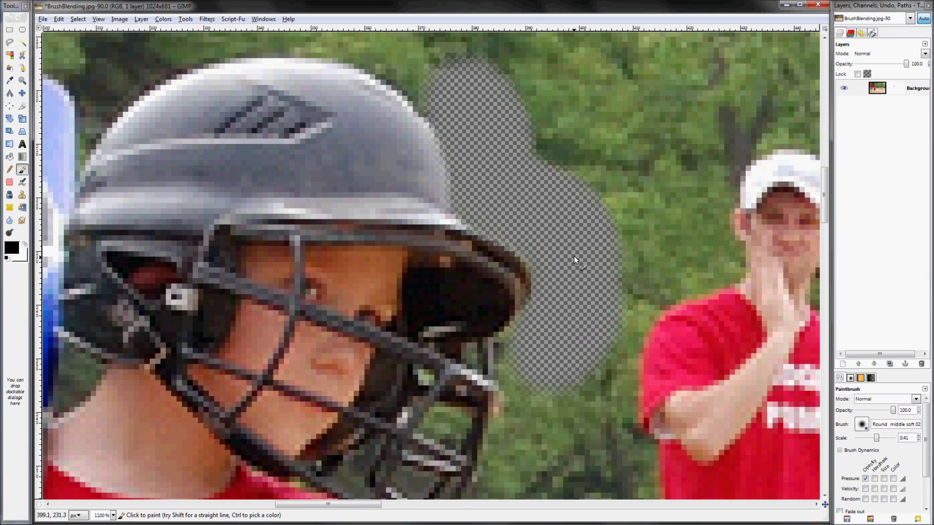
{"action": "left_click", "coordinate": [580, 281]}
Reduce the brush scale to 0.21 and mask out the background along the face guard's outer edge.
{"action": "key", "text": "bracketleft"}
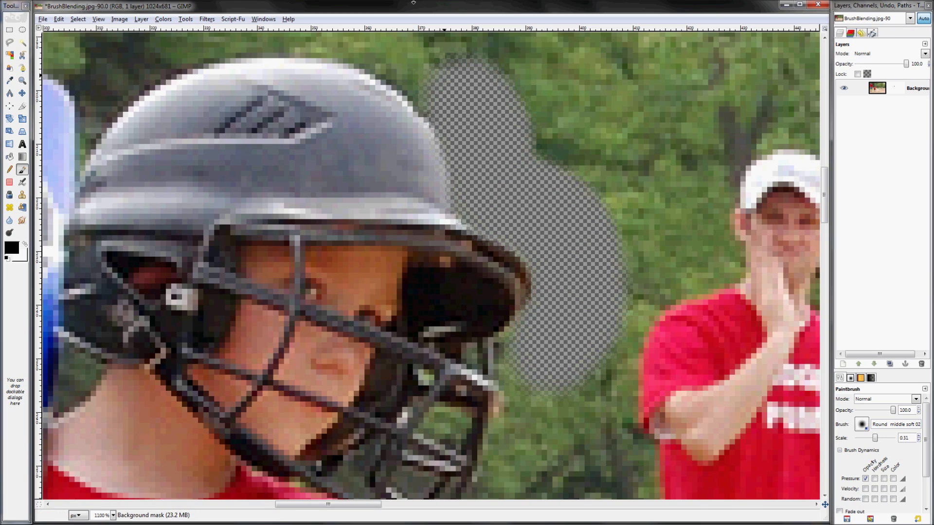
{"action": "key", "text": "bracketleft"}
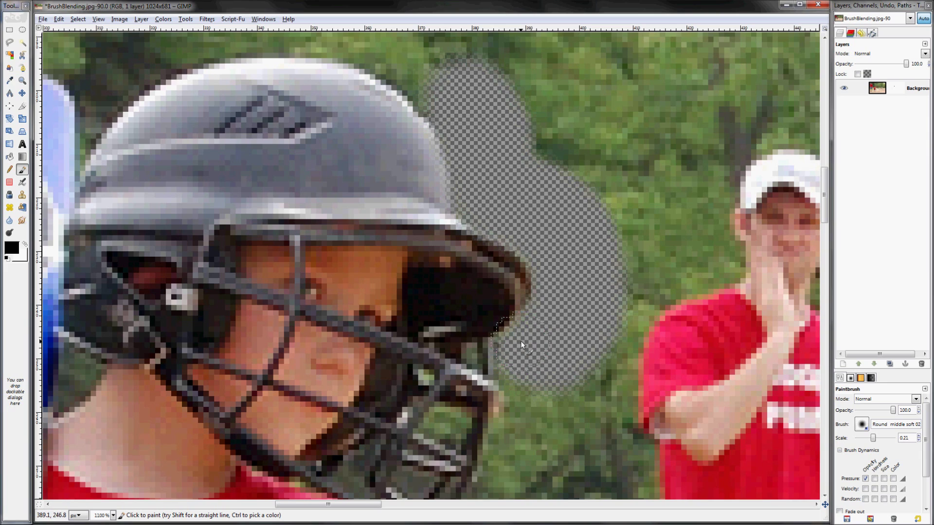
{"action": "left_click_drag", "start_coordinate": [521, 341], "coordinate": [520, 345]}
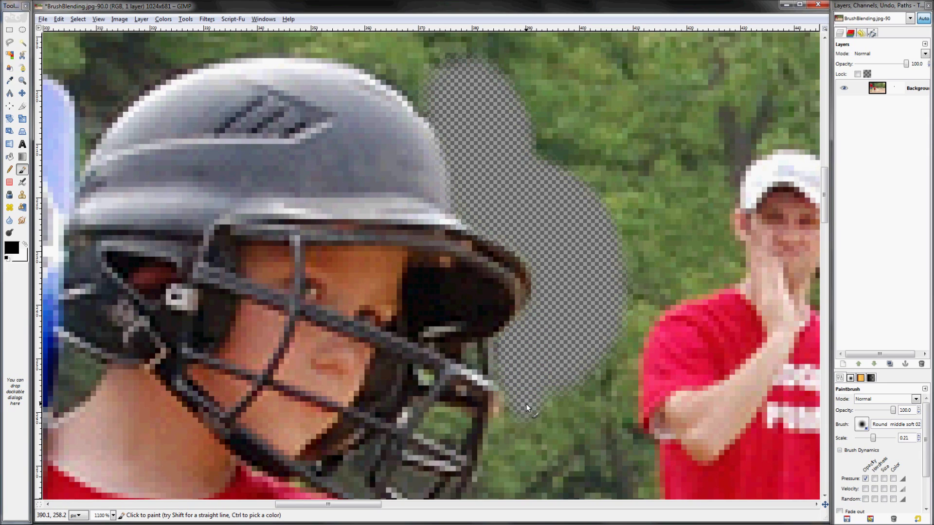
{"action": "left_click_drag", "start_coordinate": [526, 405], "coordinate": [510, 450]}
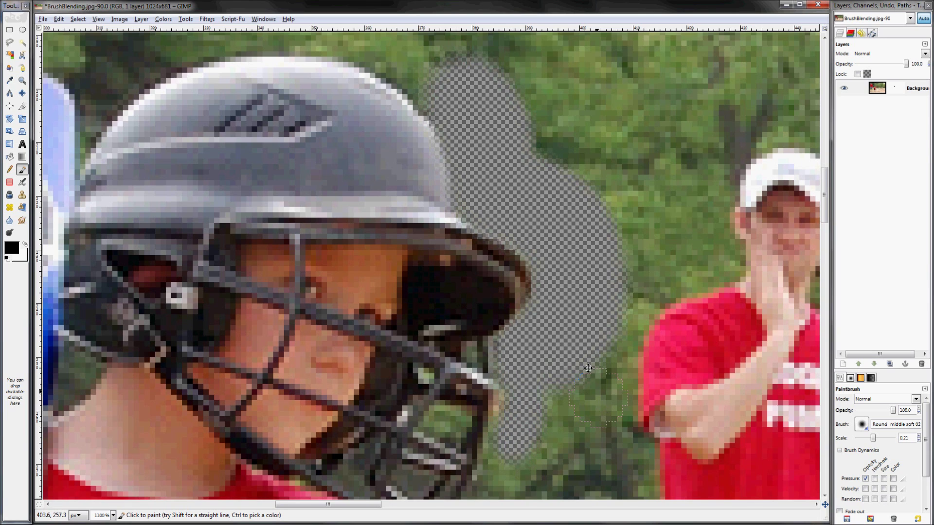
{"action": "left_click_drag", "start_coordinate": [588, 368], "coordinate": [570, 254]}
{"action": "left_click_drag", "start_coordinate": [473, 374], "coordinate": [474, 357]}
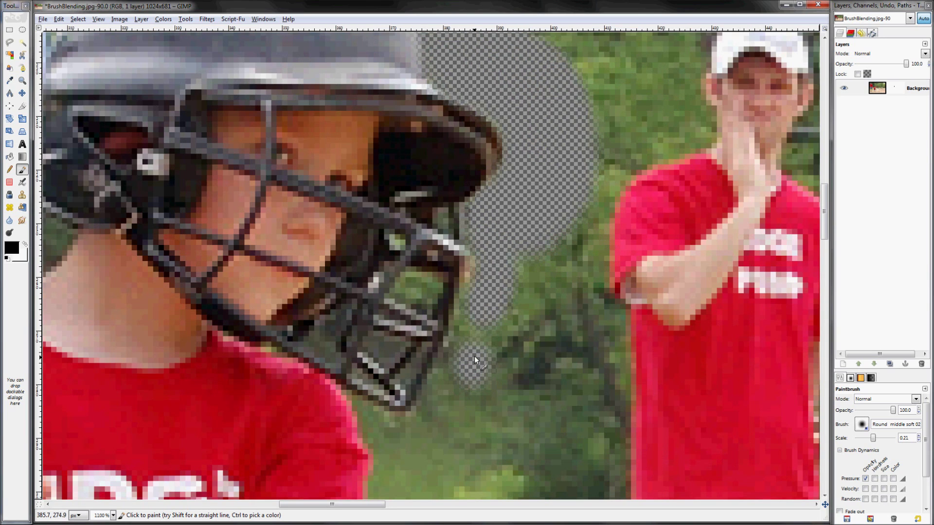
{"action": "left_click_drag", "start_coordinate": [477, 318], "coordinate": [482, 299]}
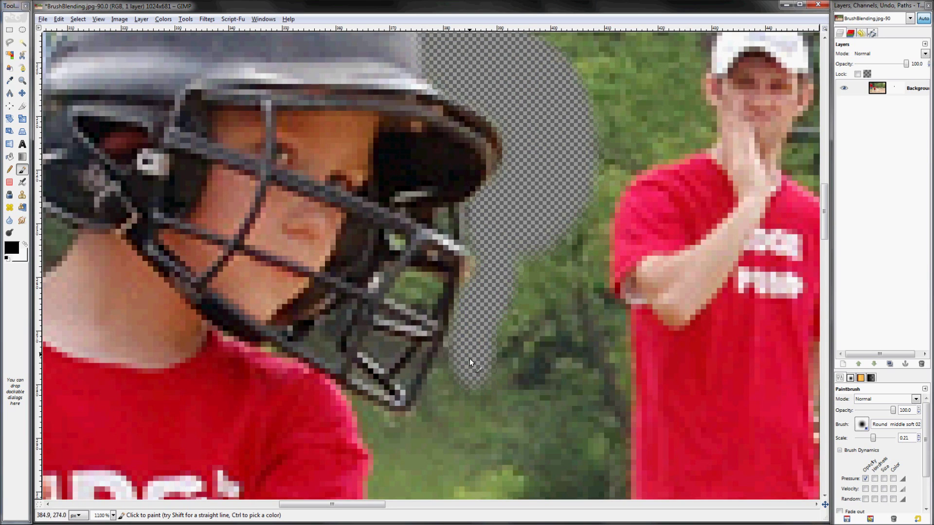
Mask out the background along the lower outer edge of the face guard and around its bottom corner.
{"action": "scroll", "coordinate": [491, 237], "scroll_direction": "up", "scroll_amount": 2}
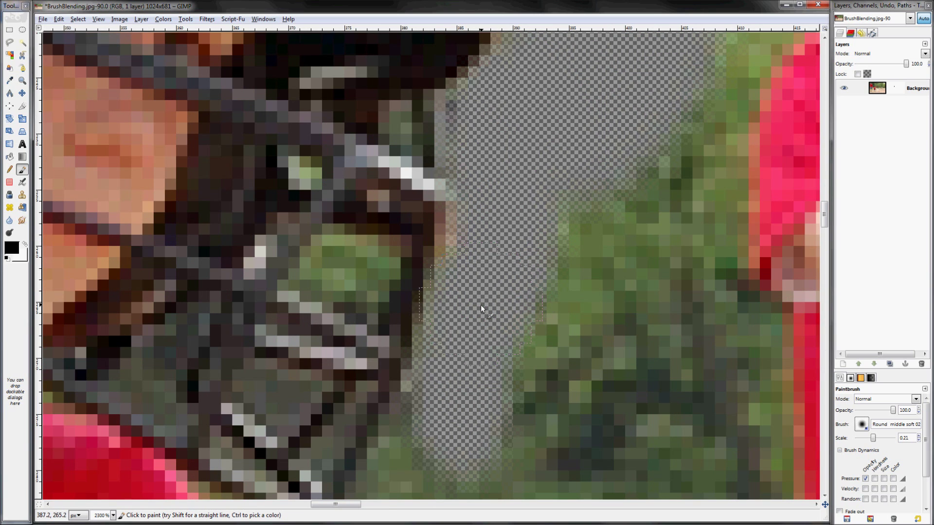
{"action": "mouse_move", "coordinate": [478, 305]}
{"action": "left_mouse_down"}
{"action": "mouse_move", "coordinate": [447, 351]}
{"action": "mouse_move", "coordinate": [552, 193]}
{"action": "mouse_move", "coordinate": [551, 173]}
{"action": "mouse_move", "coordinate": [440, 402]}
{"action": "mouse_move", "coordinate": [661, 185]}
{"action": "mouse_move", "coordinate": [608, 201]}
{"action": "left_mouse_up"}
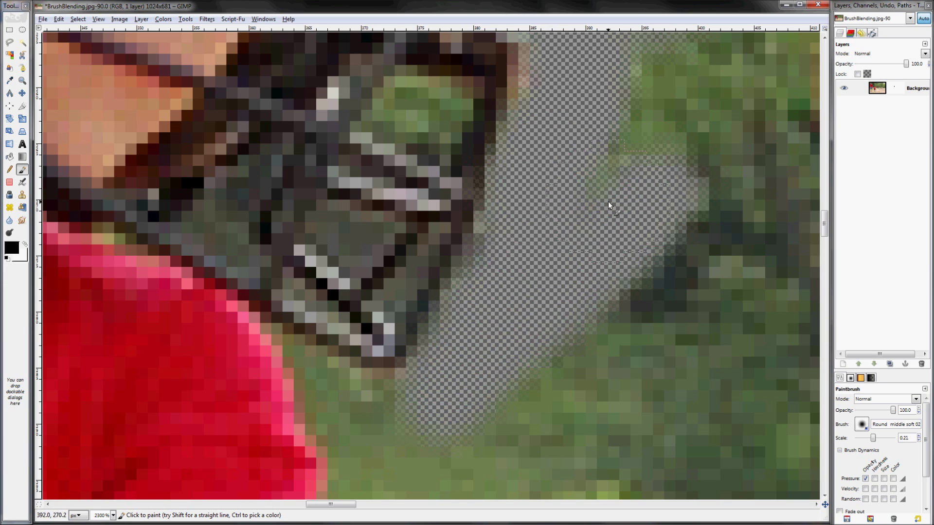
{"action": "scroll", "coordinate": [608, 201], "scroll_direction": "down", "scroll_amount": 2}
{"action": "scroll", "coordinate": [481, 326], "scroll_direction": "up", "scroll_amount": 2}
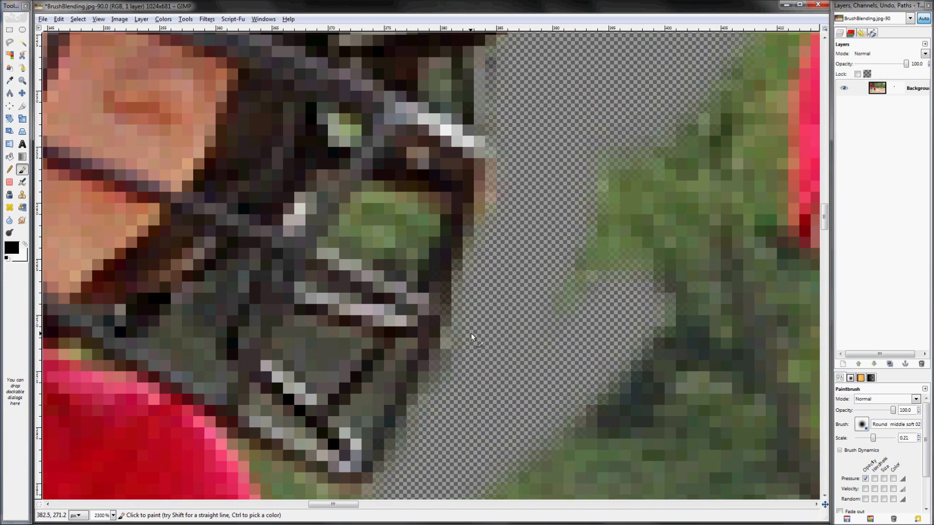
{"action": "scroll", "coordinate": [471, 334], "scroll_direction": "down", "scroll_amount": 2}
{"action": "scroll", "coordinate": [524, 338], "scroll_direction": "up", "scroll_amount": 2}
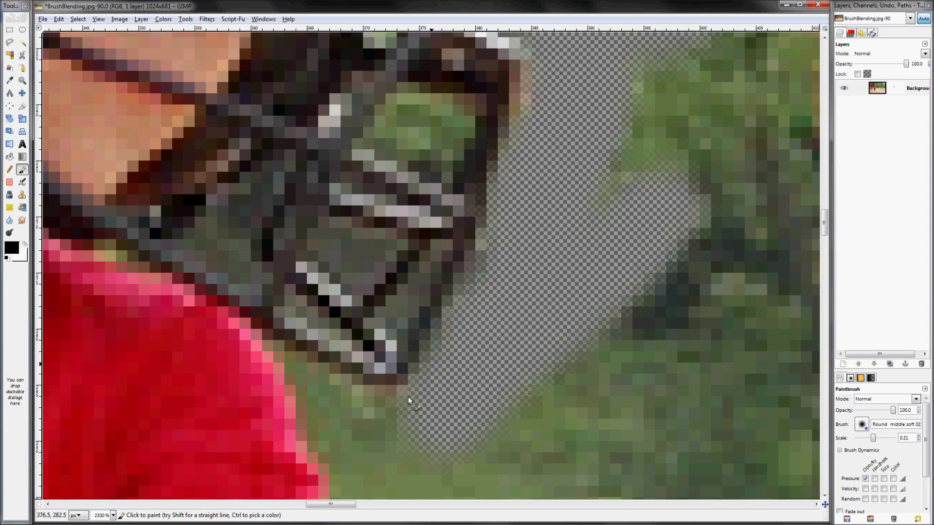
{"action": "scroll", "coordinate": [407, 396], "scroll_direction": "down", "scroll_amount": 2}
{"action": "left_click_drag", "start_coordinate": [413, 311], "coordinate": [384, 316]}
{"action": "scroll", "coordinate": [378, 320], "scroll_direction": "up", "scroll_amount": 2}
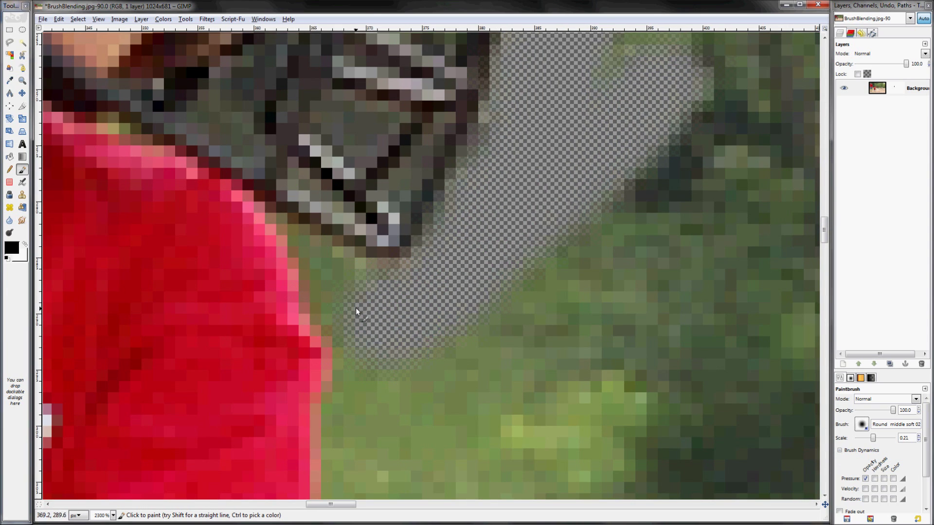
Reduce the brush scale to 0.11, mask out the gap between face guard and shoulder, and restore the shoulder's edge in white.
{"action": "key", "text": "bracketleft"}
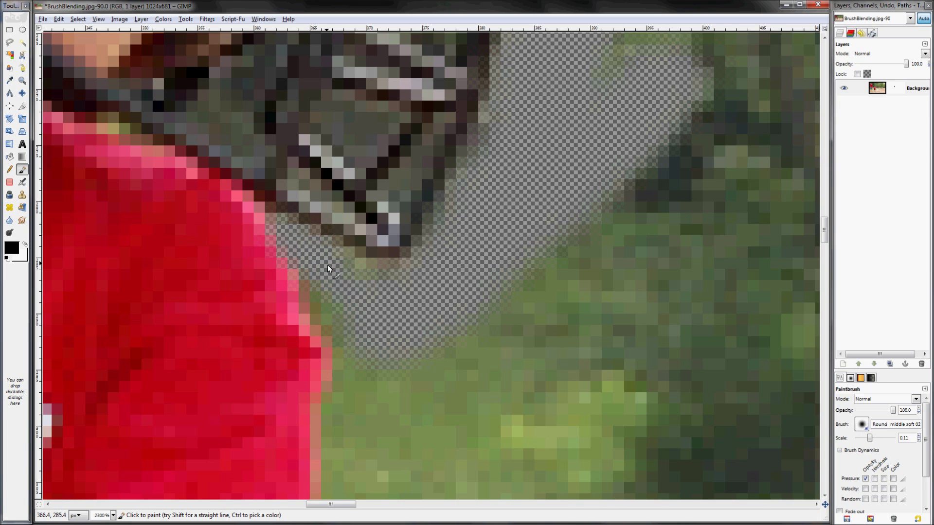
{"action": "mouse_move", "coordinate": [332, 271]}
{"action": "left_mouse_down"}
{"action": "mouse_move", "coordinate": [343, 326]}
{"action": "mouse_move", "coordinate": [300, 271]}
{"action": "mouse_move", "coordinate": [318, 332]}
{"action": "left_mouse_up"}
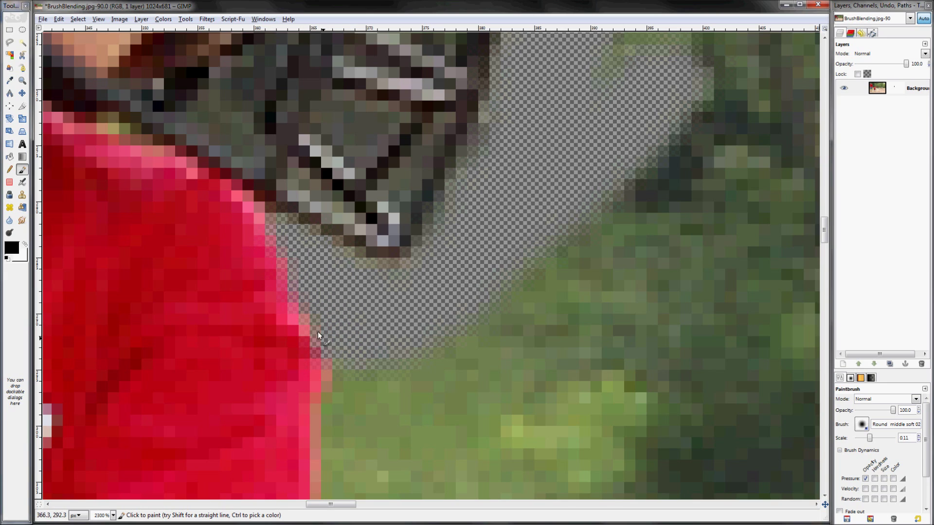
{"action": "key", "text": "x"}
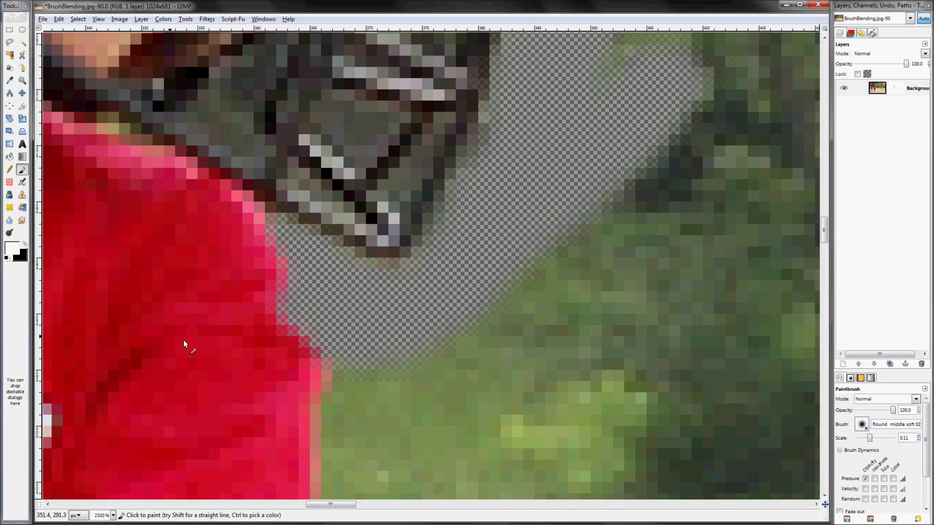
{"action": "mouse_move", "coordinate": [279, 297]}
{"action": "left_mouse_down"}
{"action": "mouse_move", "coordinate": [291, 333]}
{"action": "mouse_move", "coordinate": [274, 290]}
{"action": "left_mouse_up"}
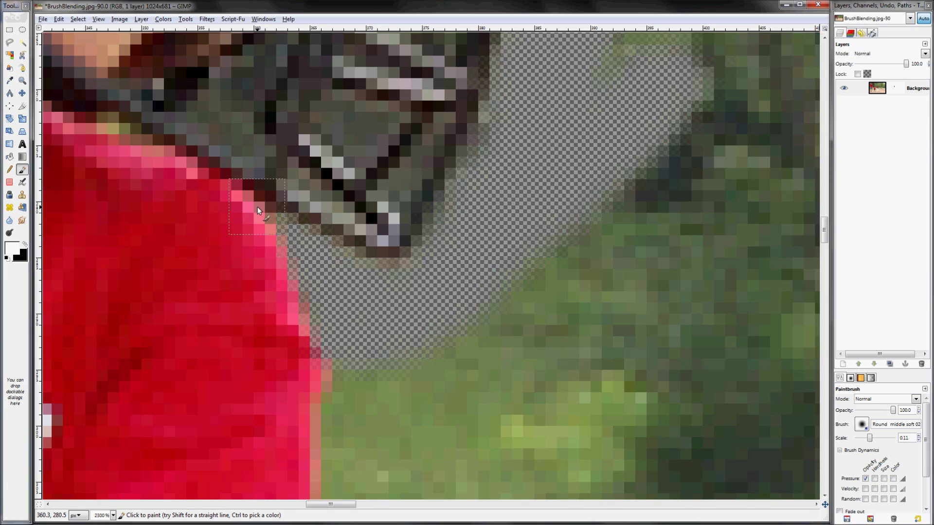
Switch to black and mask out the background showing through the upper openings of the face guard.
{"action": "scroll", "coordinate": [379, 297], "scroll_direction": "up", "scroll_amount": 6}
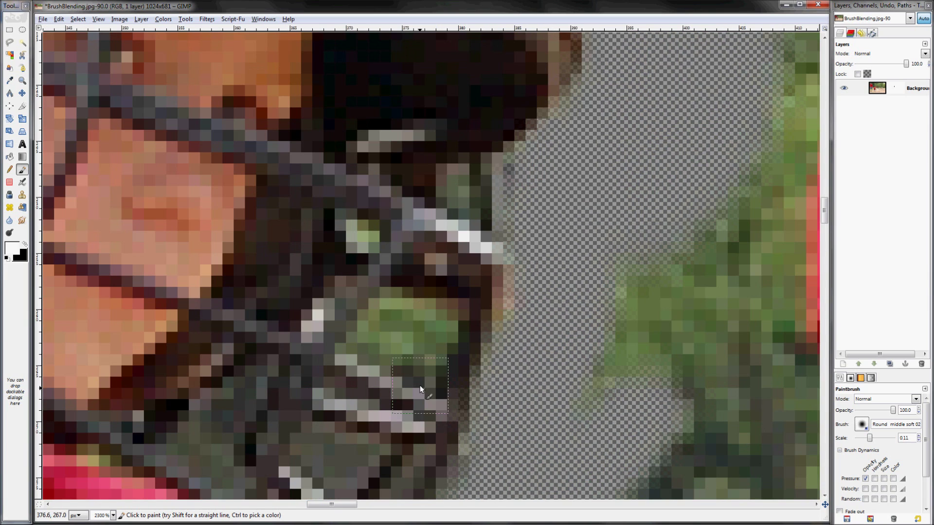
{"action": "key", "text": "x"}
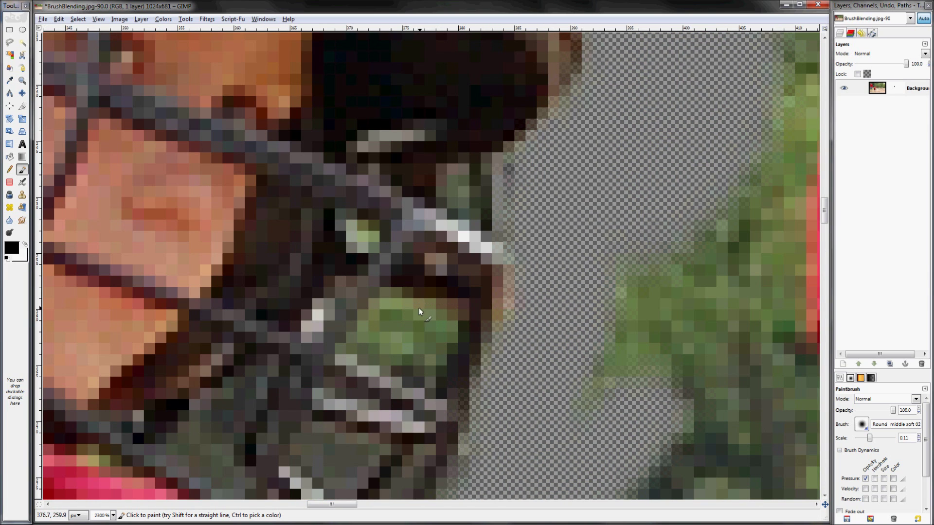
{"action": "mouse_move", "coordinate": [413, 303]}
{"action": "left_mouse_down"}
{"action": "mouse_move", "coordinate": [437, 325]}
{"action": "mouse_move", "coordinate": [434, 349]}
{"action": "mouse_move", "coordinate": [451, 324]}
{"action": "mouse_move", "coordinate": [421, 372]}
{"action": "left_mouse_up"}
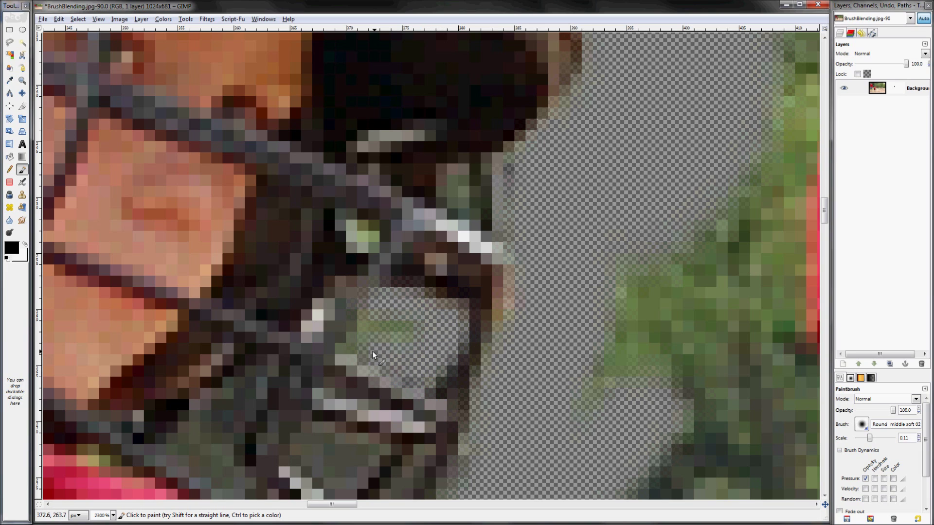
{"action": "mouse_move", "coordinate": [372, 351]}
{"action": "left_mouse_down"}
{"action": "mouse_move", "coordinate": [355, 349]}
{"action": "mouse_move", "coordinate": [376, 318]}
{"action": "left_mouse_up"}
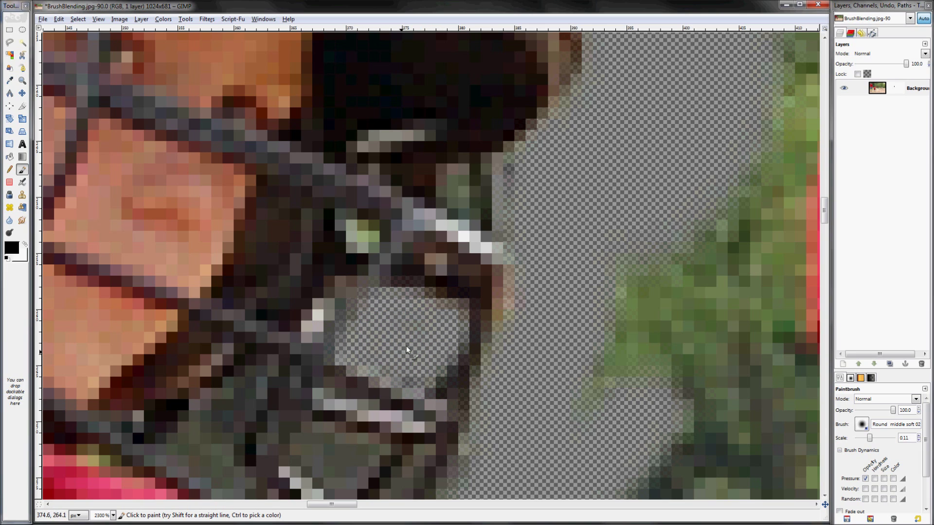
{"action": "left_click", "coordinate": [355, 233]}
{"action": "left_click_drag", "start_coordinate": [431, 222], "coordinate": [377, 282]}
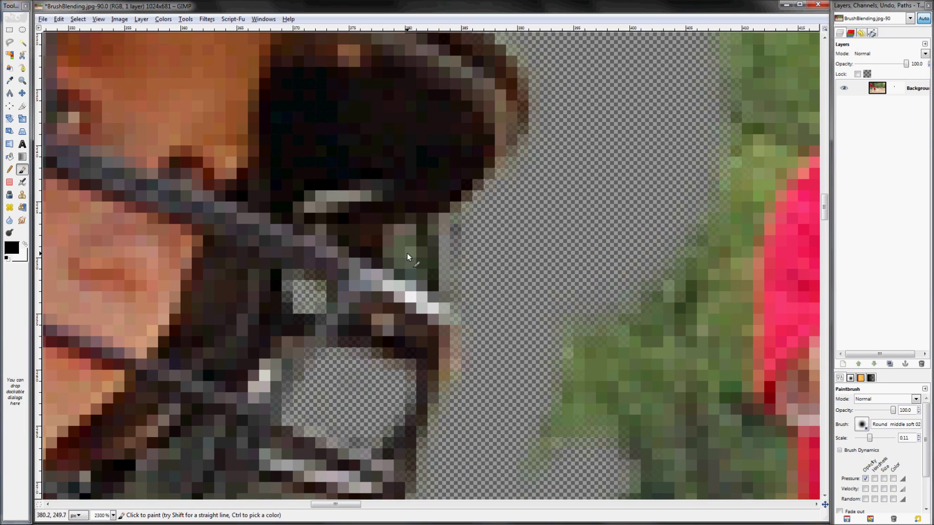
{"action": "left_click_drag", "start_coordinate": [408, 253], "coordinate": [414, 260]}
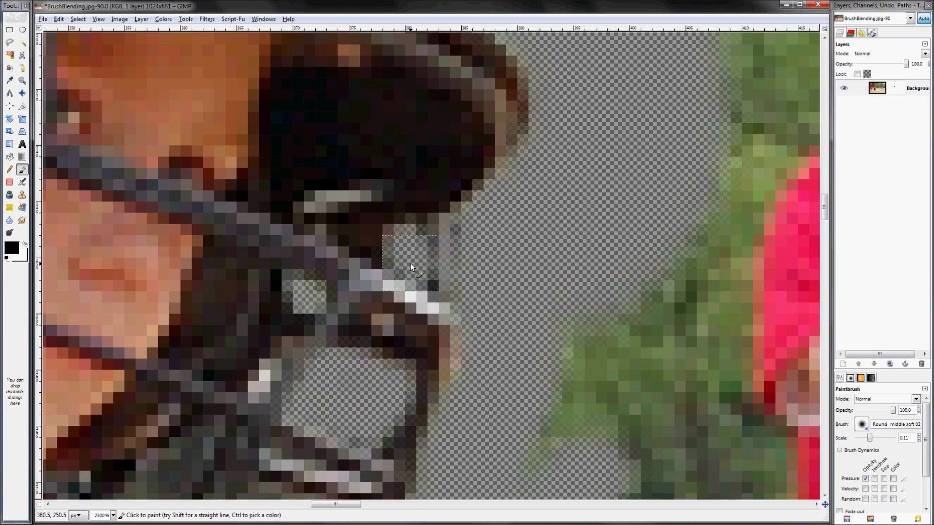
Mask out the background showing through the lower openings of the face guard, including the one beside the chin.
{"action": "scroll", "coordinate": [354, 383], "scroll_direction": "down", "scroll_amount": 10}
{"action": "scroll", "coordinate": [354, 384], "scroll_direction": "left", "scroll_amount": 5}
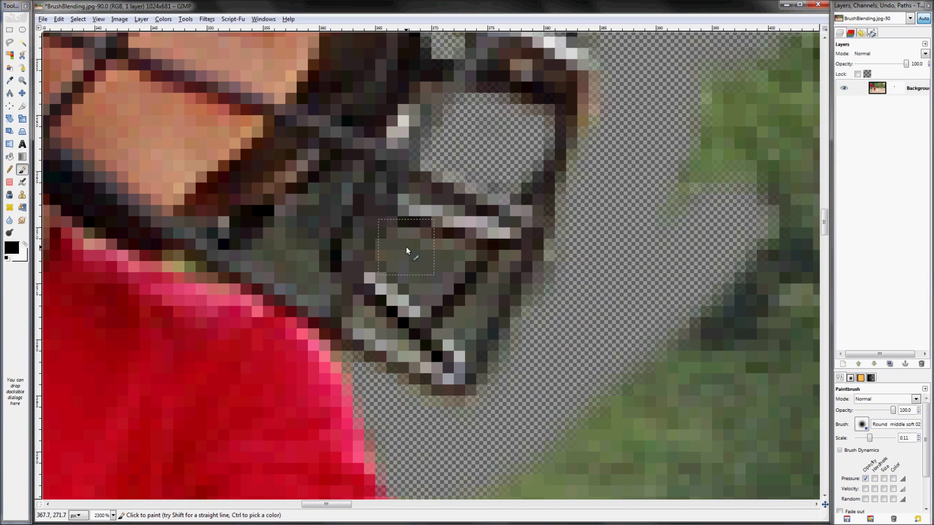
{"action": "left_click", "coordinate": [398, 264]}
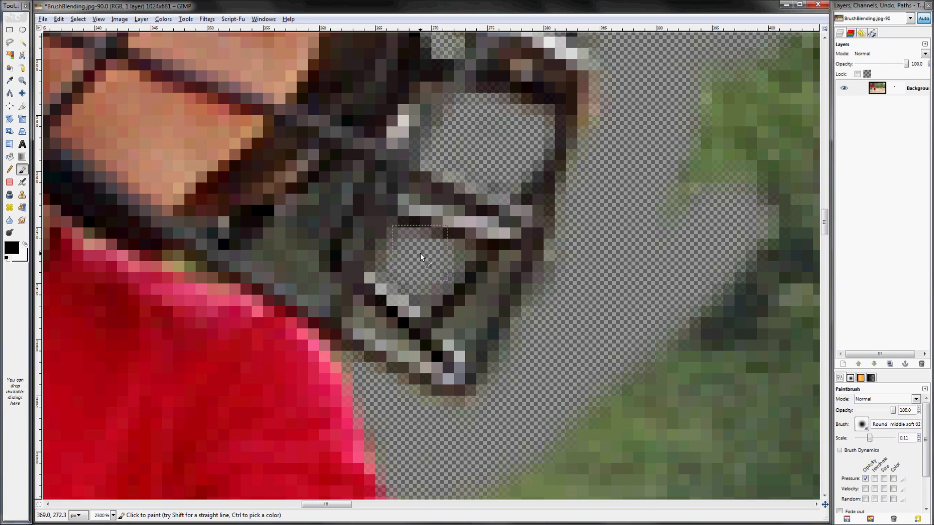
{"action": "left_click", "coordinate": [306, 211]}
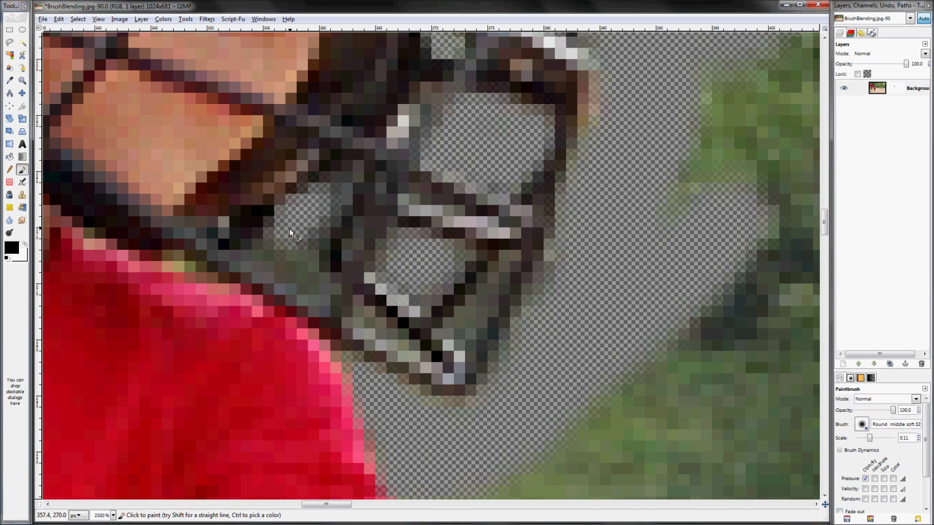
{"action": "left_click", "coordinate": [276, 254]}
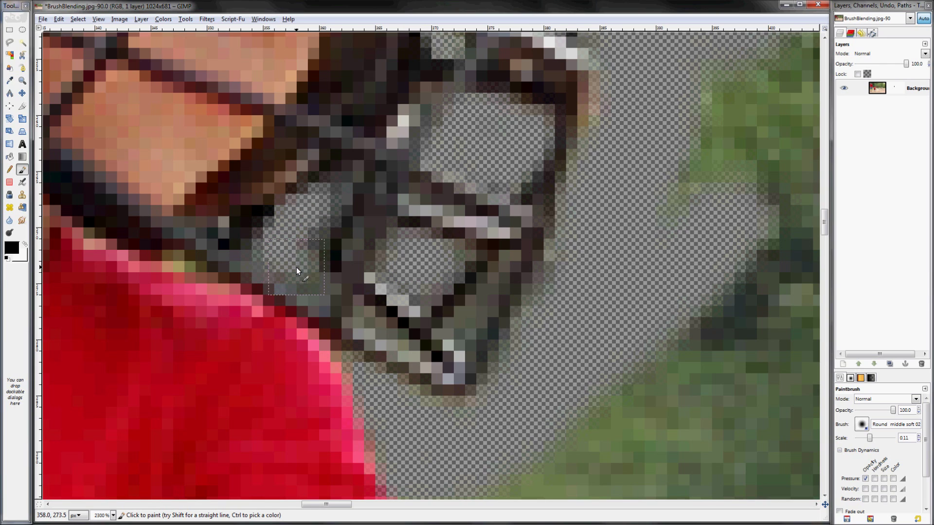
{"action": "left_click", "coordinate": [301, 279]}
Switch to white and paint the over-erased face guard opening beside the chin back into the mask.
{"action": "left_click_drag", "start_coordinate": [441, 285], "coordinate": [351, 230]}
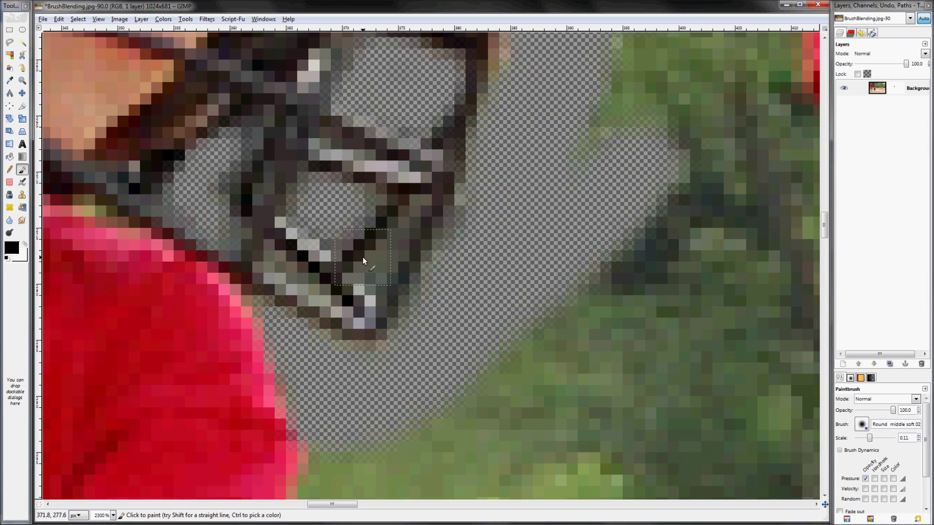
{"action": "key", "text": "x"}
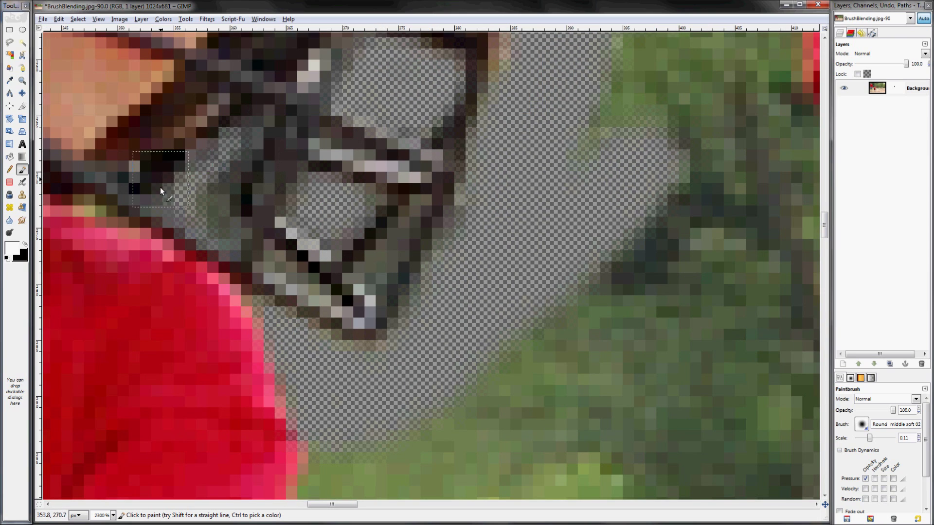
{"action": "left_click_drag", "start_coordinate": [176, 238], "coordinate": [399, 351]}
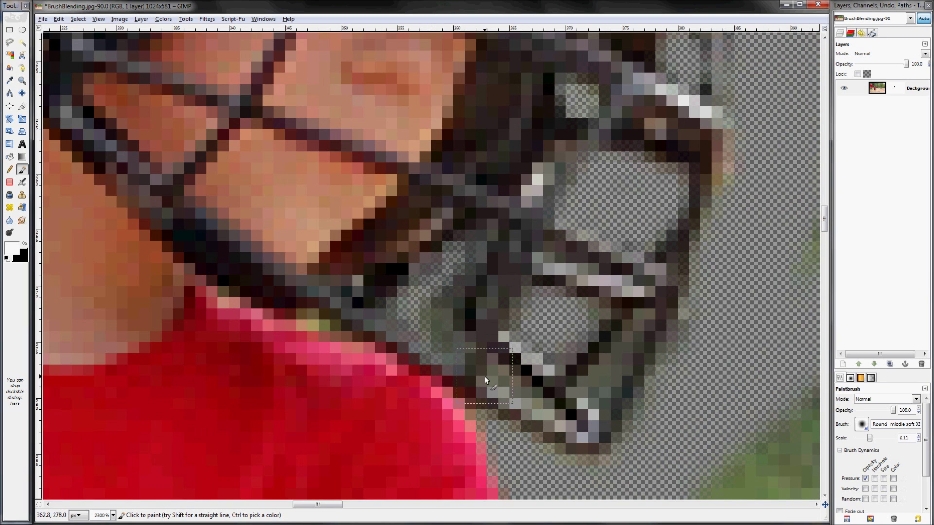
{"action": "scroll", "coordinate": [484, 375], "scroll_direction": "up", "scroll_amount": 3}
{"action": "scroll", "coordinate": [484, 375], "scroll_direction": "up", "scroll_amount": 3}
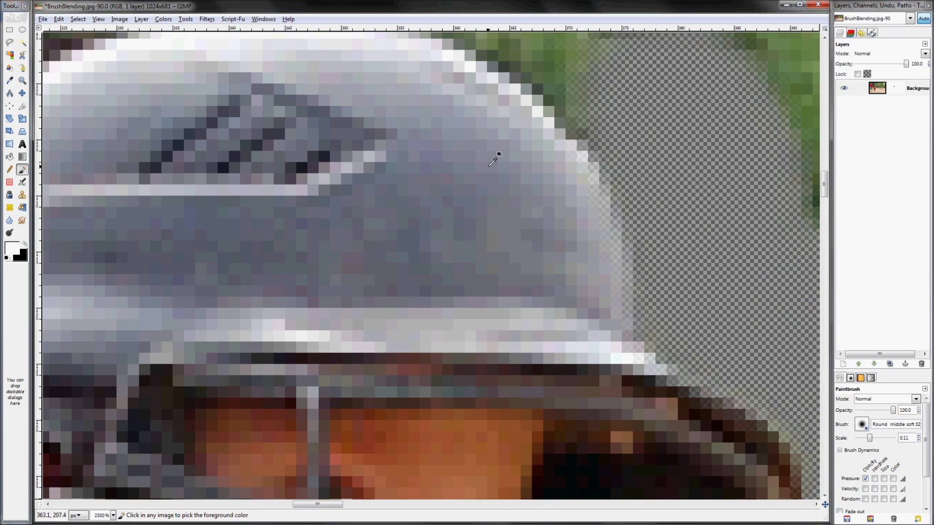
{"action": "scroll", "coordinate": [488, 167], "scroll_direction": "down", "scroll_amount": 3}
{"action": "left_click_drag", "start_coordinate": [552, 377], "coordinate": [405, 221]}
{"action": "scroll", "coordinate": [399, 220], "scroll_direction": "up", "scroll_amount": 1}
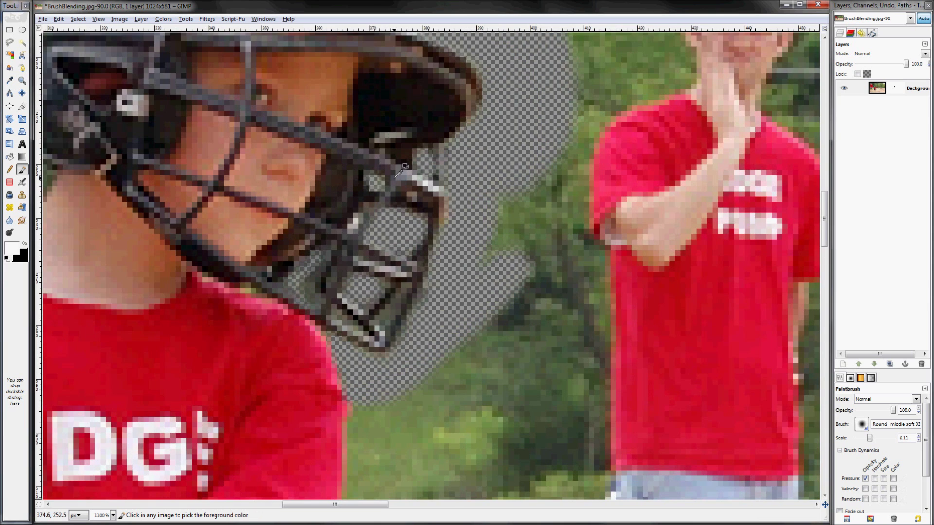
{"action": "scroll", "coordinate": [399, 171], "scroll_direction": "down", "scroll_amount": 4}
{"action": "scroll", "coordinate": [328, 247], "scroll_direction": "up", "scroll_amount": 6}
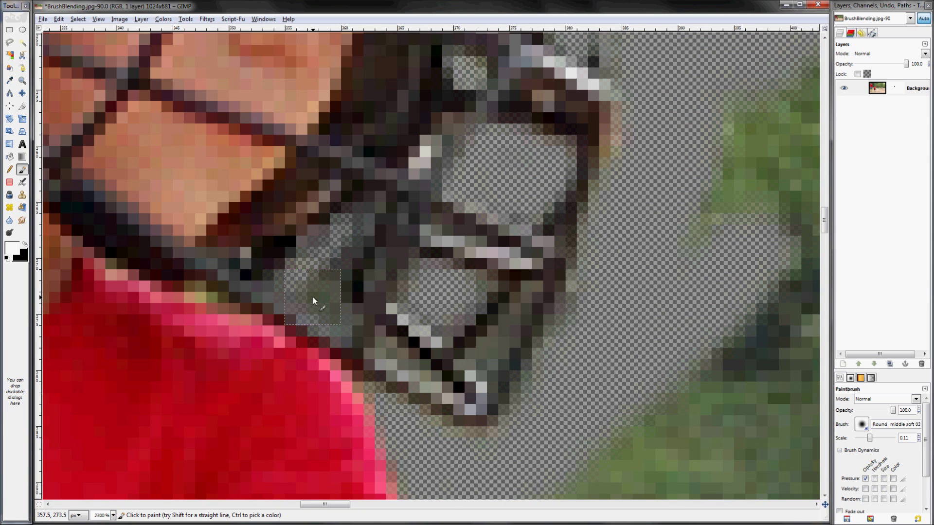
Set the brush scale to 0.41, hide the background above the helmet's crown in black, and restore the crown's edge in white.
{"action": "key", "text": "x"}
{"action": "scroll", "coordinate": [462, 114], "scroll_direction": "down", "scroll_amount": 4}
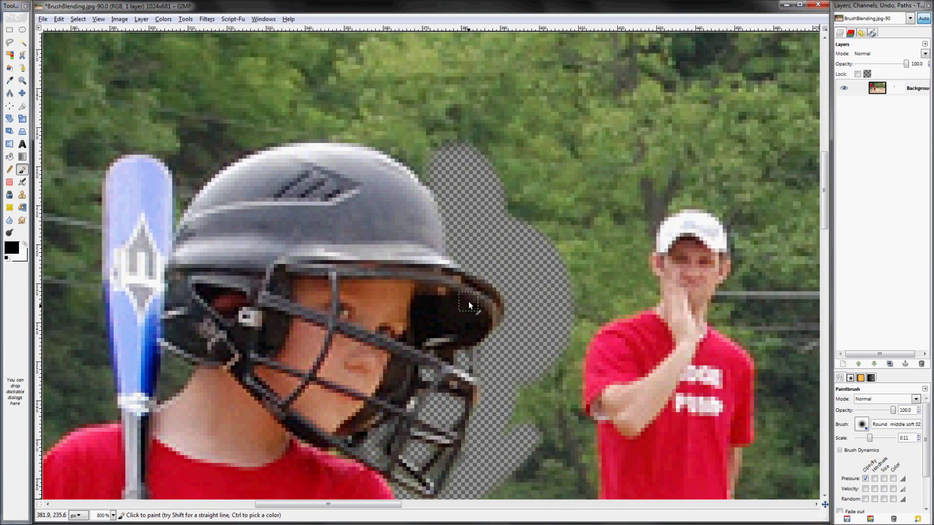
{"action": "key", "text": "x"}
{"action": "key", "text": "bracketright"}
{"action": "key", "text": "bracketright"}
{"action": "key", "text": "bracketright"}
{"action": "key", "text": "bracketright"}
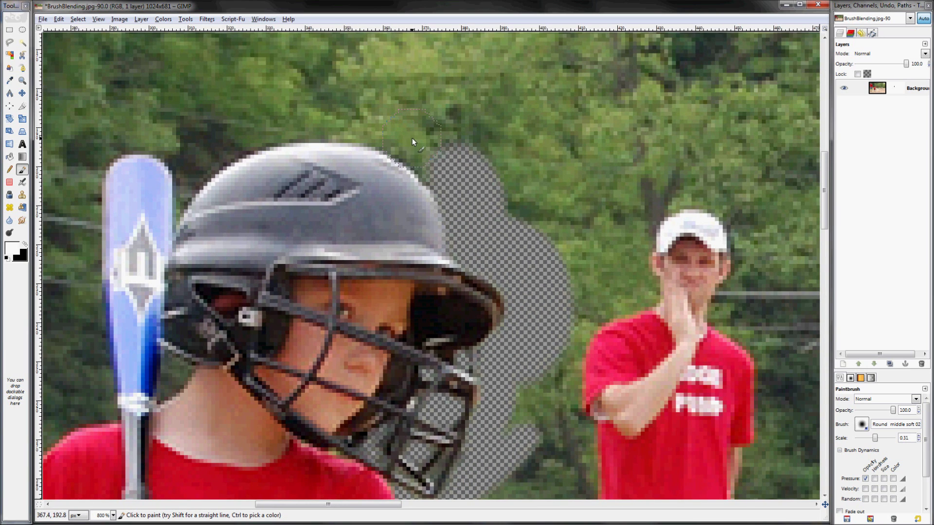
{"action": "key", "text": "bracketleft"}
{"action": "key", "text": "x"}
{"action": "left_click", "coordinate": [416, 134]}
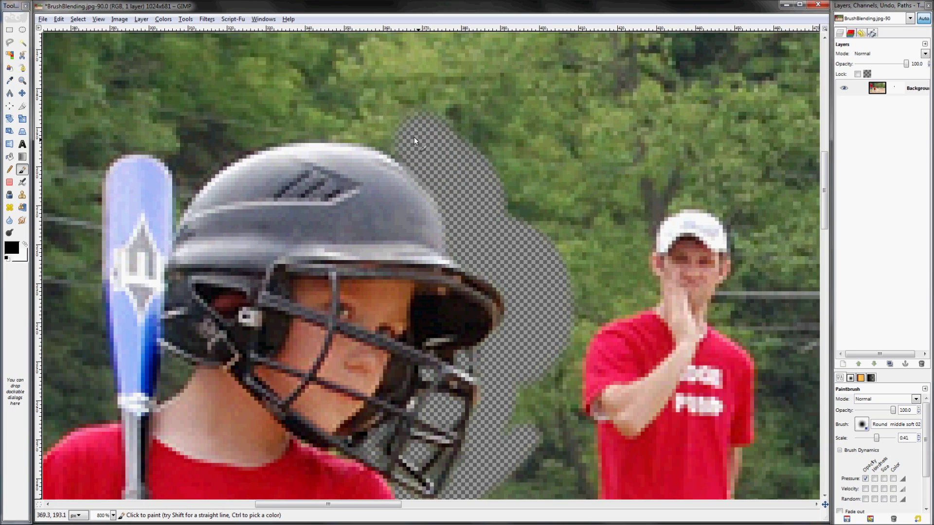
{"action": "mouse_move", "coordinate": [398, 139]}
{"action": "left_mouse_down"}
{"action": "mouse_move", "coordinate": [368, 124]}
{"action": "mouse_move", "coordinate": [286, 121]}
{"action": "mouse_move", "coordinate": [282, 142]}
{"action": "left_mouse_up"}
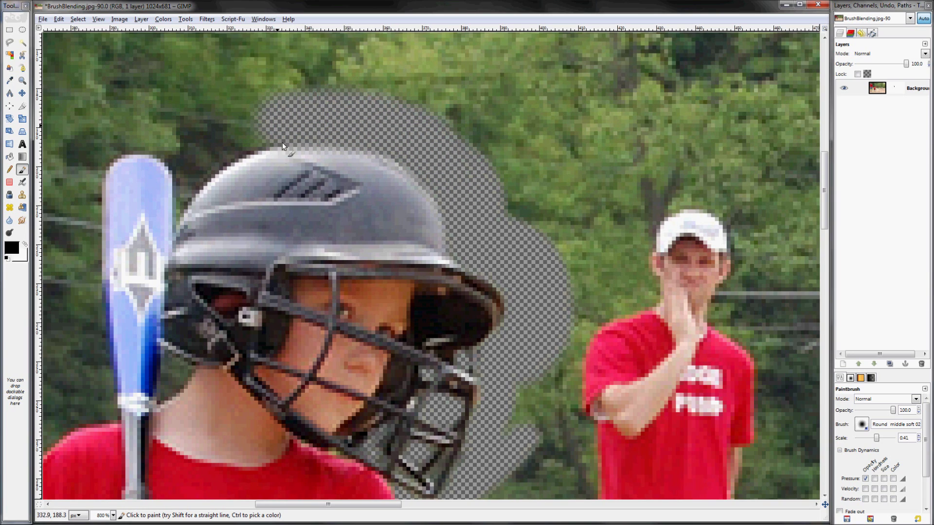
{"action": "key", "text": "x"}
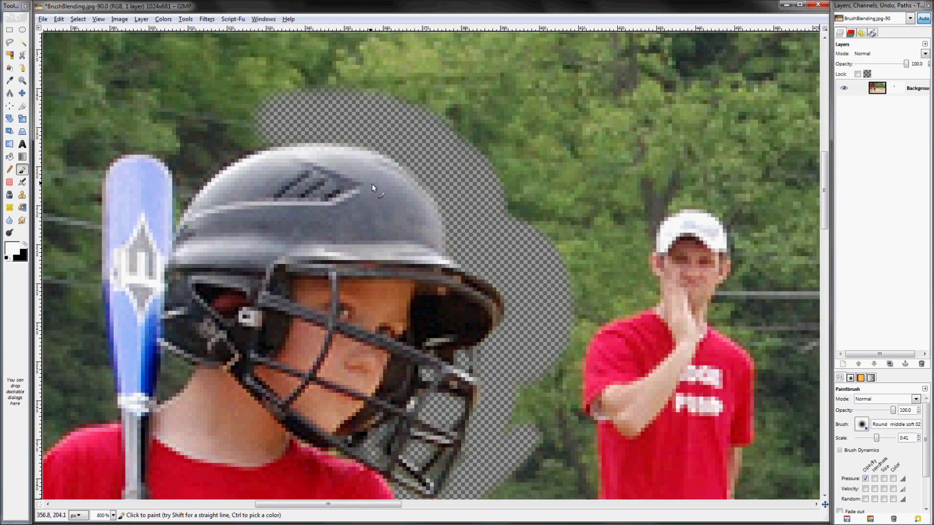
Switch back to black and mask out the background from the helmet's upper back across the tip of the bat.
{"action": "scroll", "coordinate": [459, 432], "scroll_direction": "up", "scroll_amount": 2}
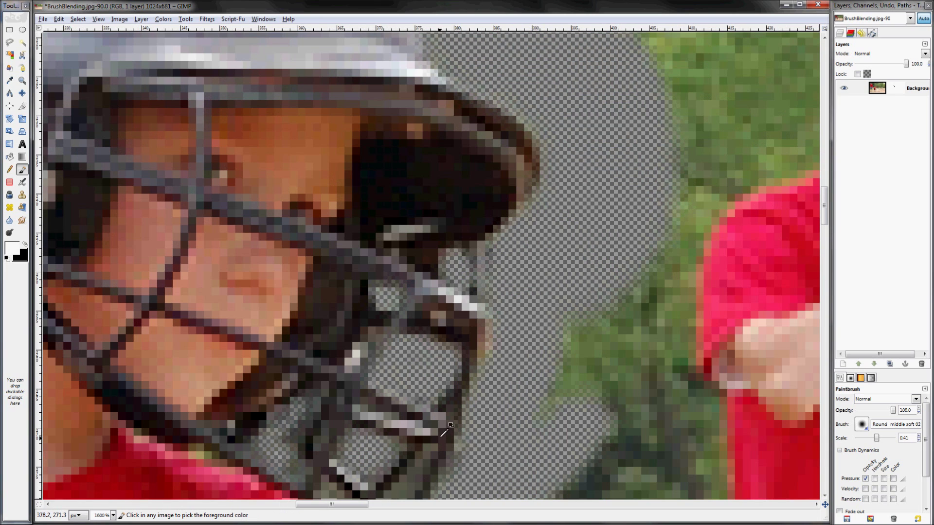
{"action": "left_click_drag", "start_coordinate": [451, 440], "coordinate": [510, 236]}
{"action": "scroll", "coordinate": [511, 236], "scroll_direction": "down", "scroll_amount": 2}
{"action": "left_click_drag", "start_coordinate": [485, 171], "coordinate": [584, 467]}
{"action": "key", "text": "x"}
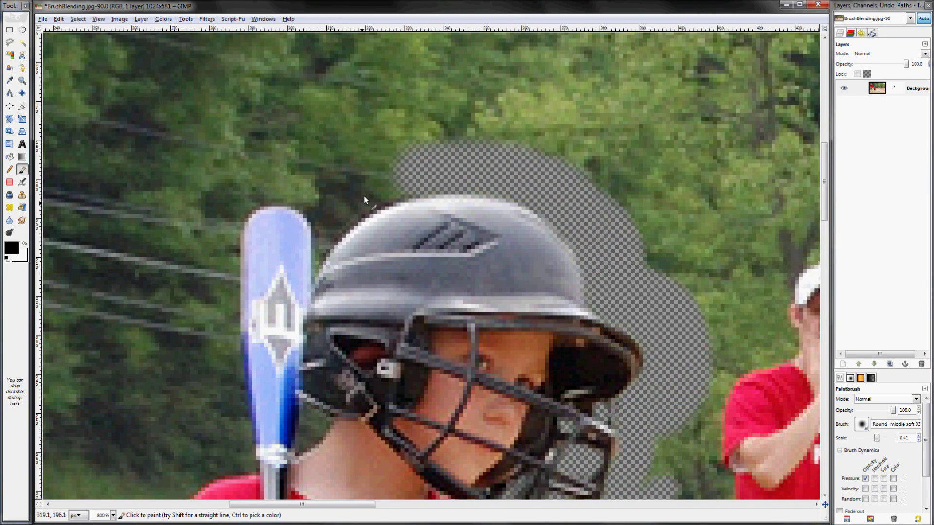
{"action": "mouse_move", "coordinate": [374, 176]}
{"action": "left_mouse_down"}
{"action": "mouse_move", "coordinate": [400, 169]}
{"action": "mouse_move", "coordinate": [360, 184]}
{"action": "mouse_move", "coordinate": [418, 174]}
{"action": "mouse_move", "coordinate": [381, 171]}
{"action": "left_mouse_up"}
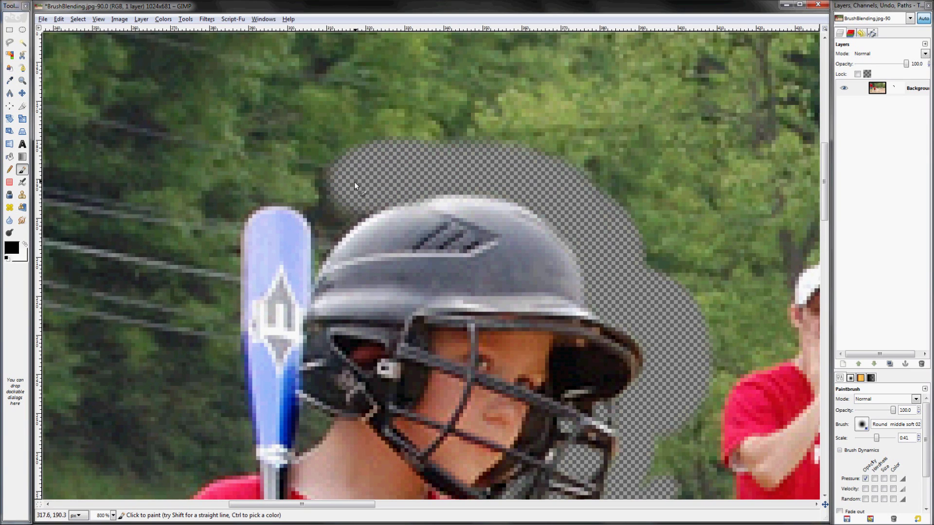
{"action": "mouse_move", "coordinate": [340, 206]}
{"action": "left_mouse_down"}
{"action": "mouse_move", "coordinate": [294, 184]}
{"action": "mouse_move", "coordinate": [244, 190]}
{"action": "mouse_move", "coordinate": [213, 204]}
{"action": "left_mouse_up"}
Switch to white to restore the erased tip of the bat.
{"action": "key", "text": "x"}
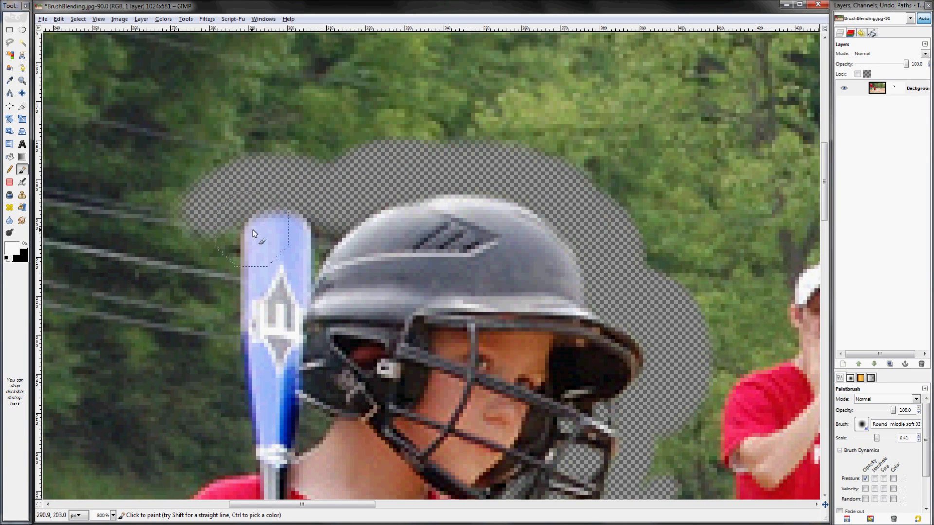